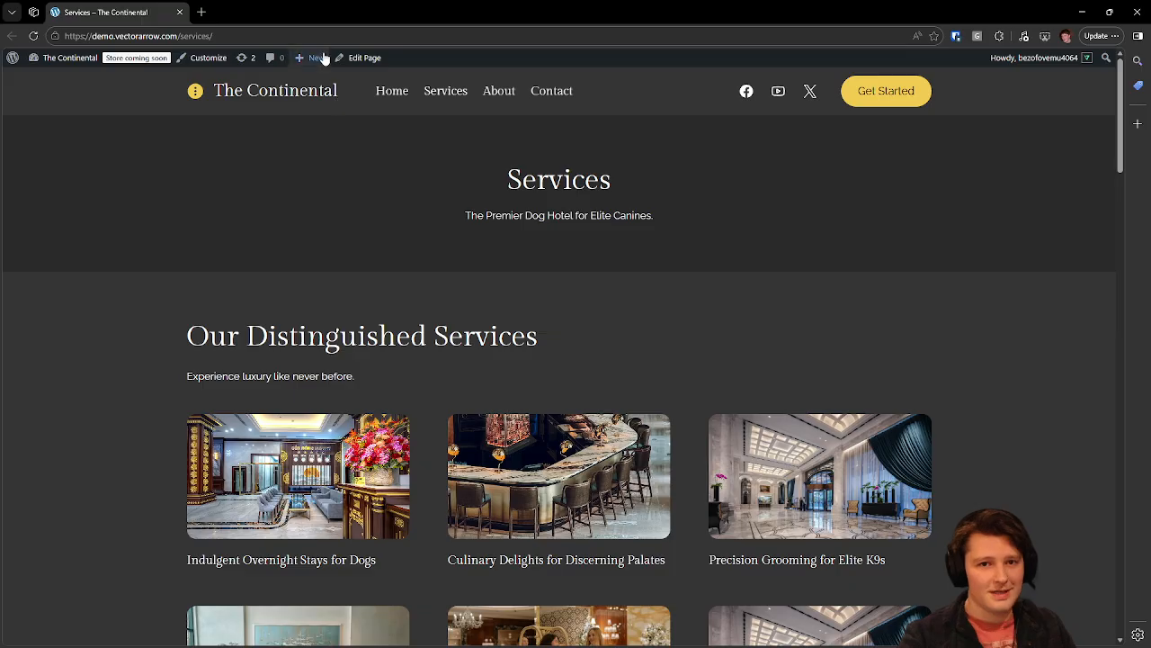
Open the Services page for editing and add the paragraph "© 2026 The Continental" below the hero tagline.
{"action": "left_click", "coordinate": [354, 57]}
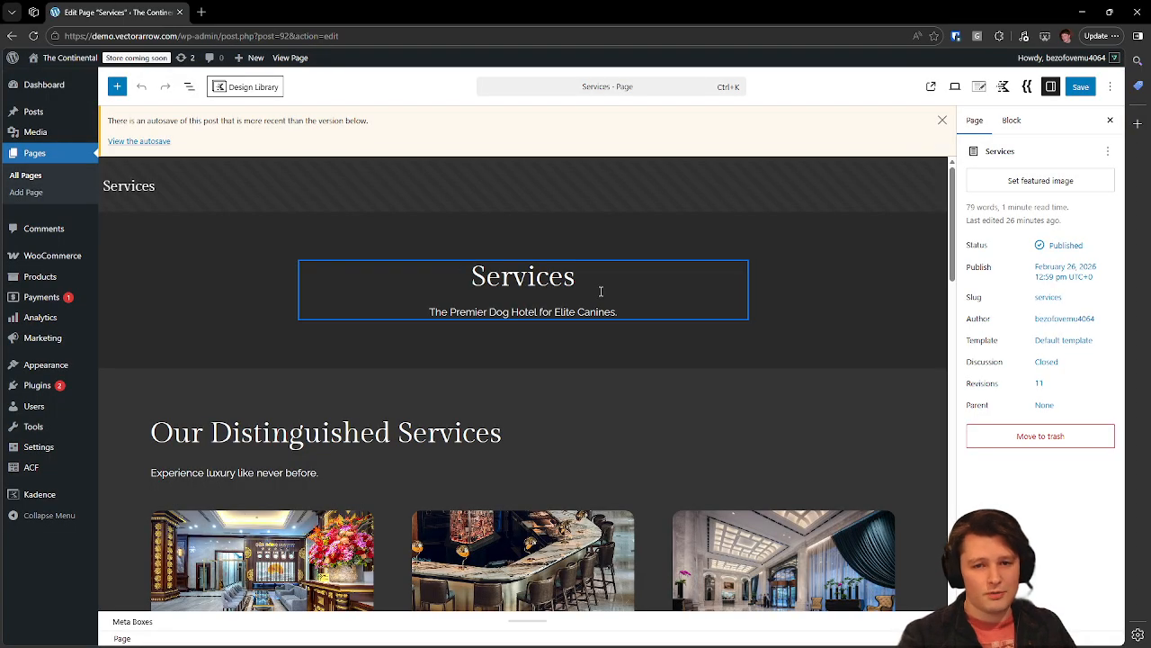
{"action": "left_click", "coordinate": [635, 311]}
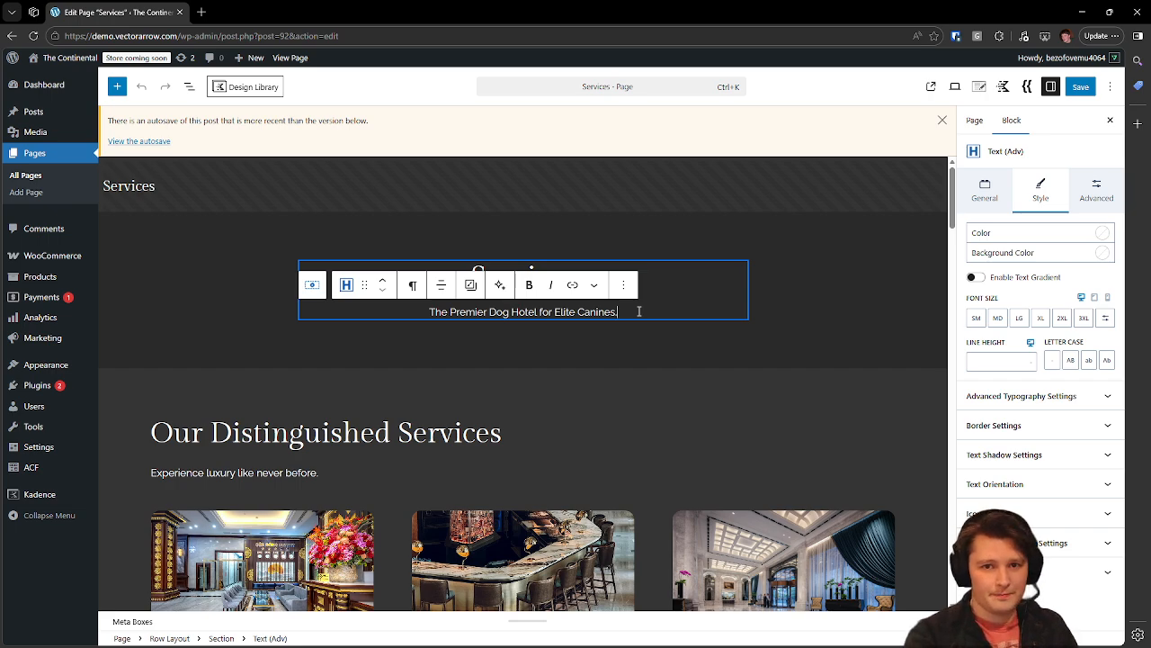
{"action": "key", "text": "Return"}
{"action": "type", "text": "© 2026 The Continental"}
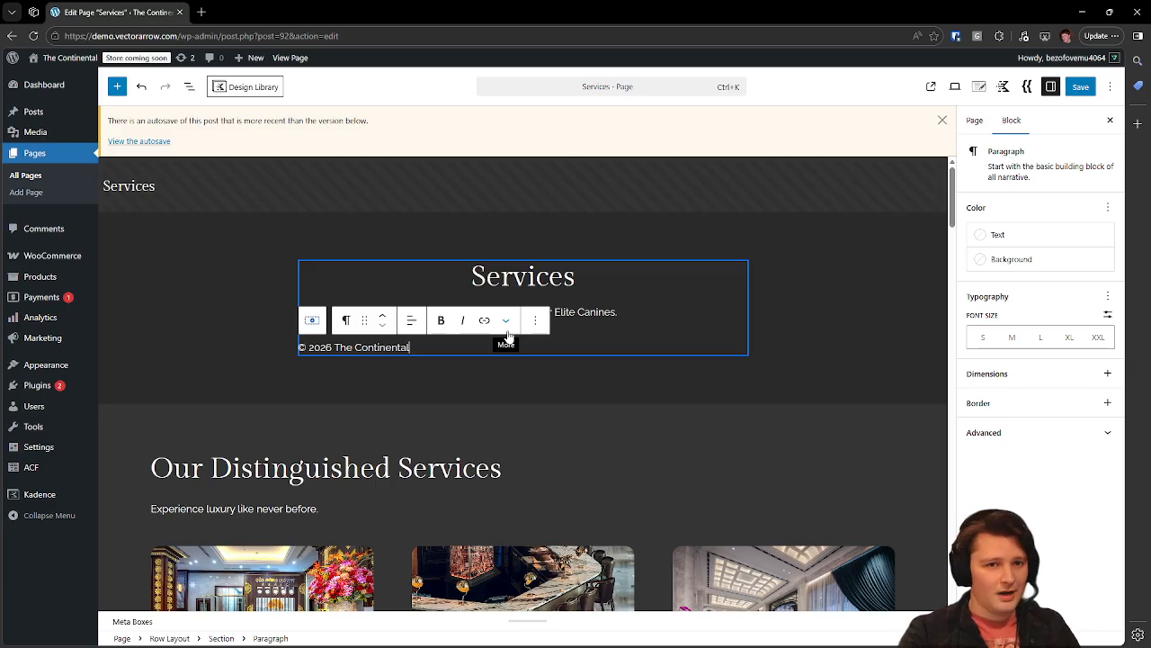
Replace the typed year in the copyright line with the dynamic Date: Year expression (date.year).
{"action": "double_click", "coordinate": [321, 347]}
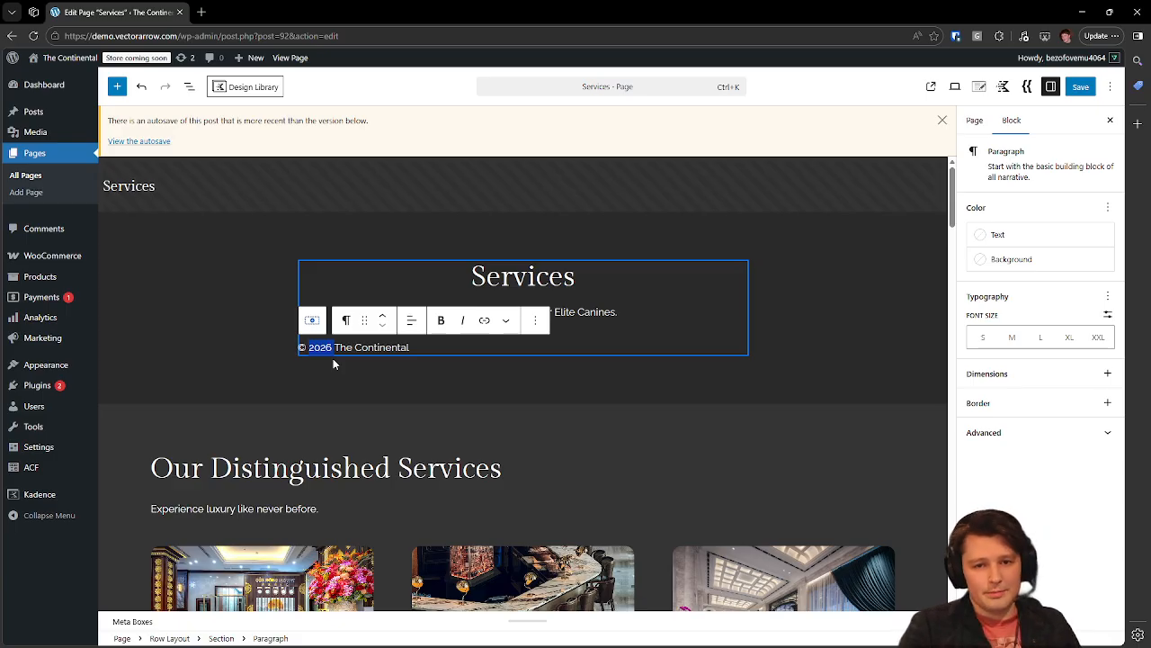
{"action": "key", "text": "BackSpace"}
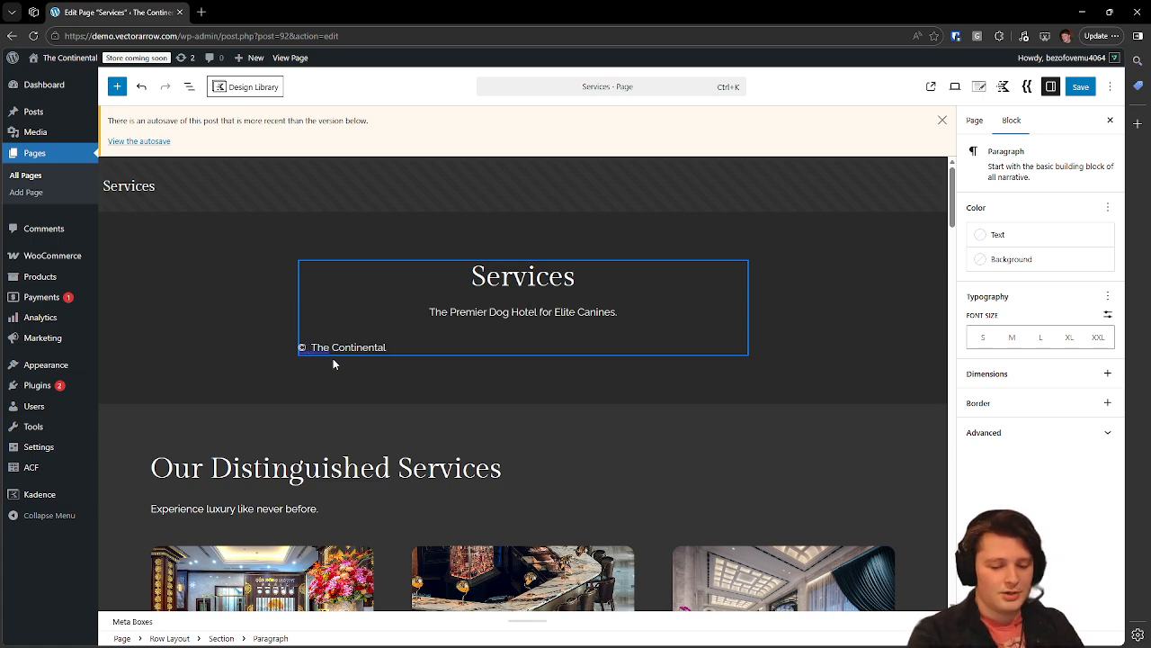
{"action": "type", "text": "{{"}
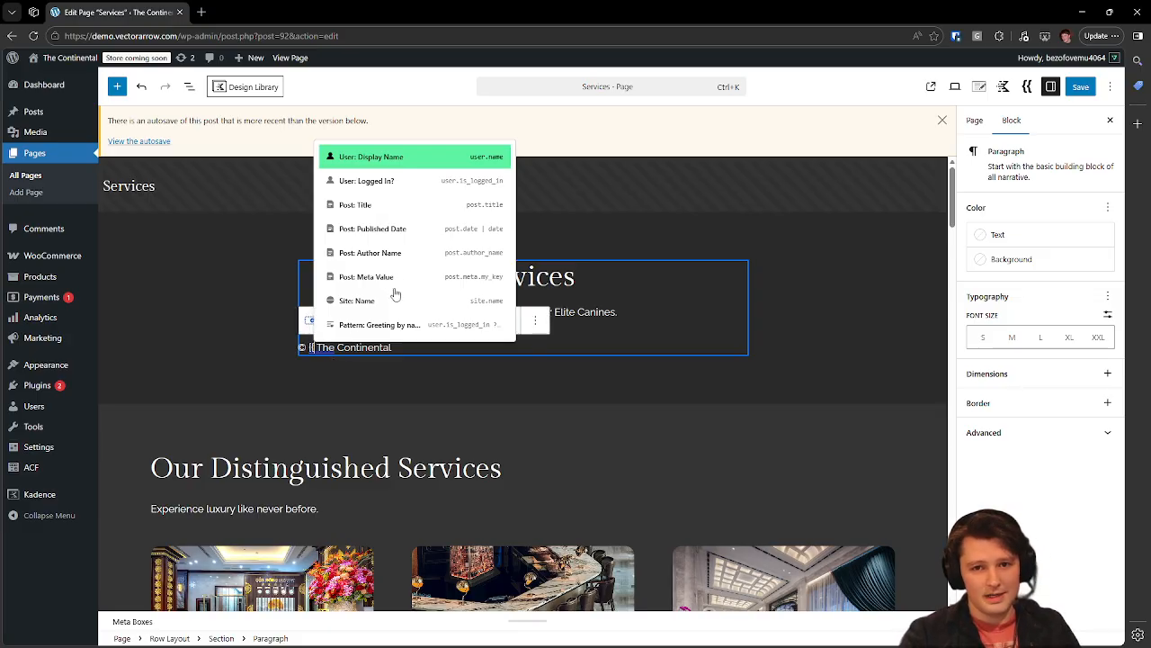
{"action": "type", "text": "date"}
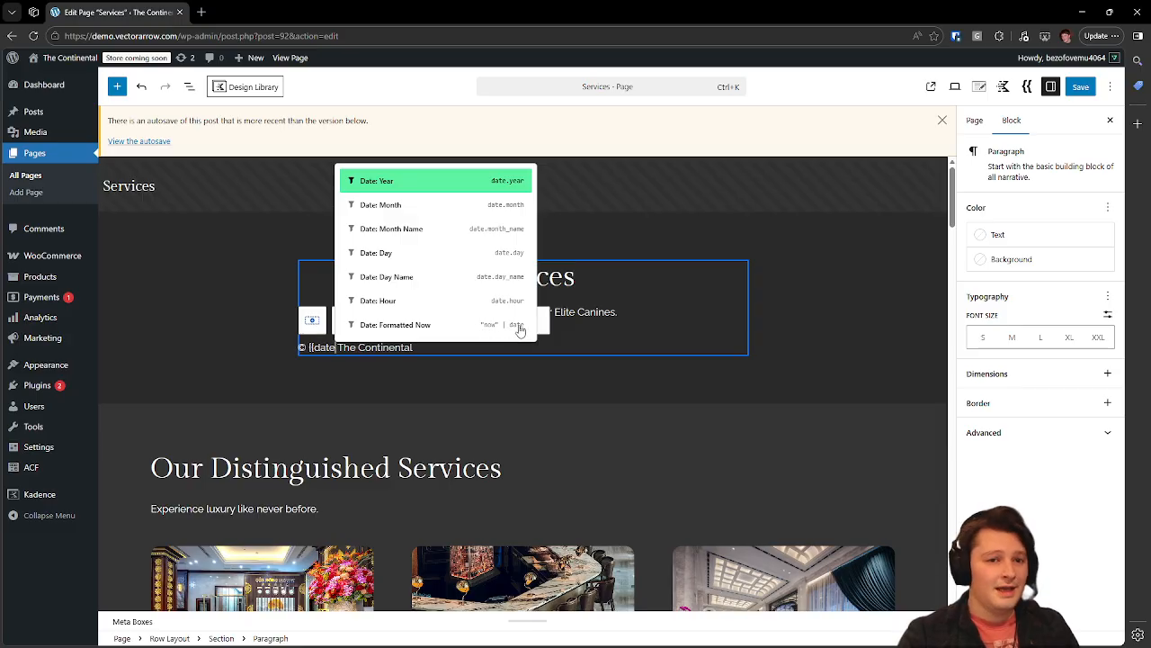
{"action": "left_click", "coordinate": [489, 184]}
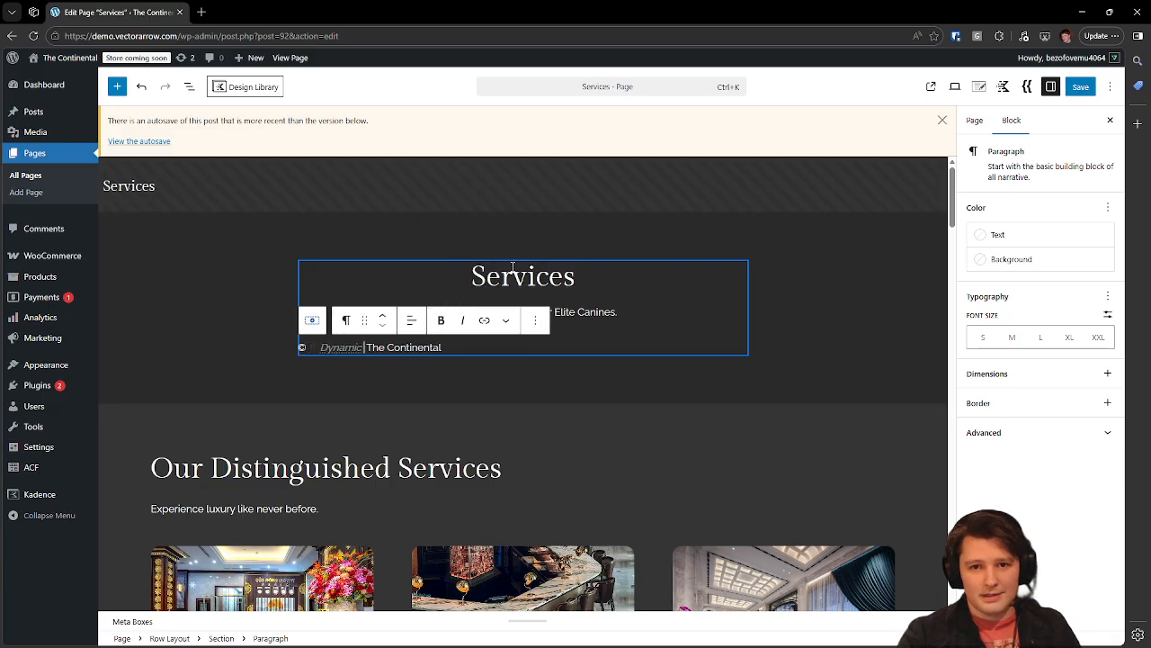
Examine the expression settings and preview of the dynamic year in the copyright line.
{"action": "left_click", "coordinate": [322, 349]}
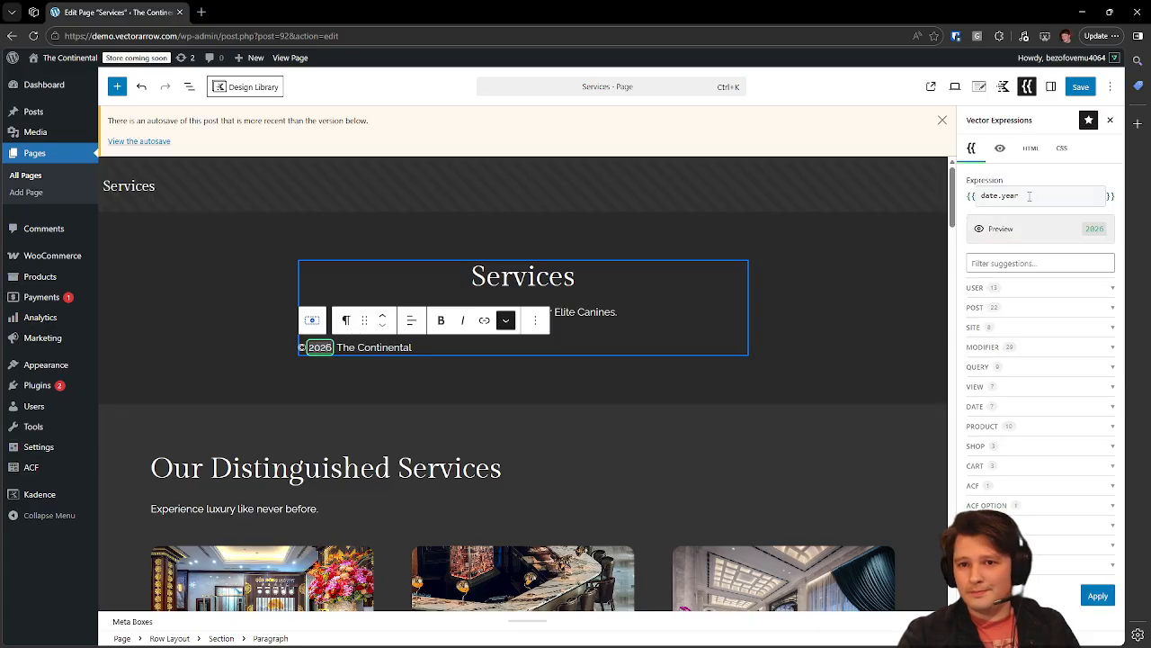
{"action": "left_click_drag", "start_coordinate": [982, 195], "coordinate": [1019, 196]}
{"action": "left_click", "coordinate": [323, 353]}
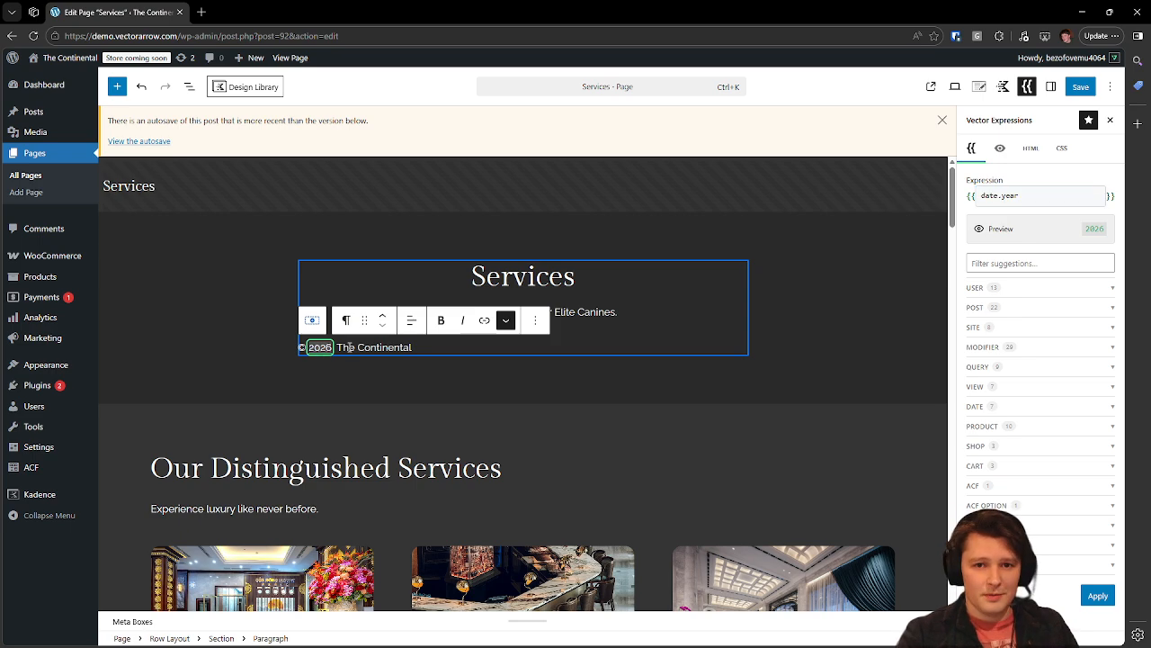
{"action": "left_click", "coordinate": [423, 351]}
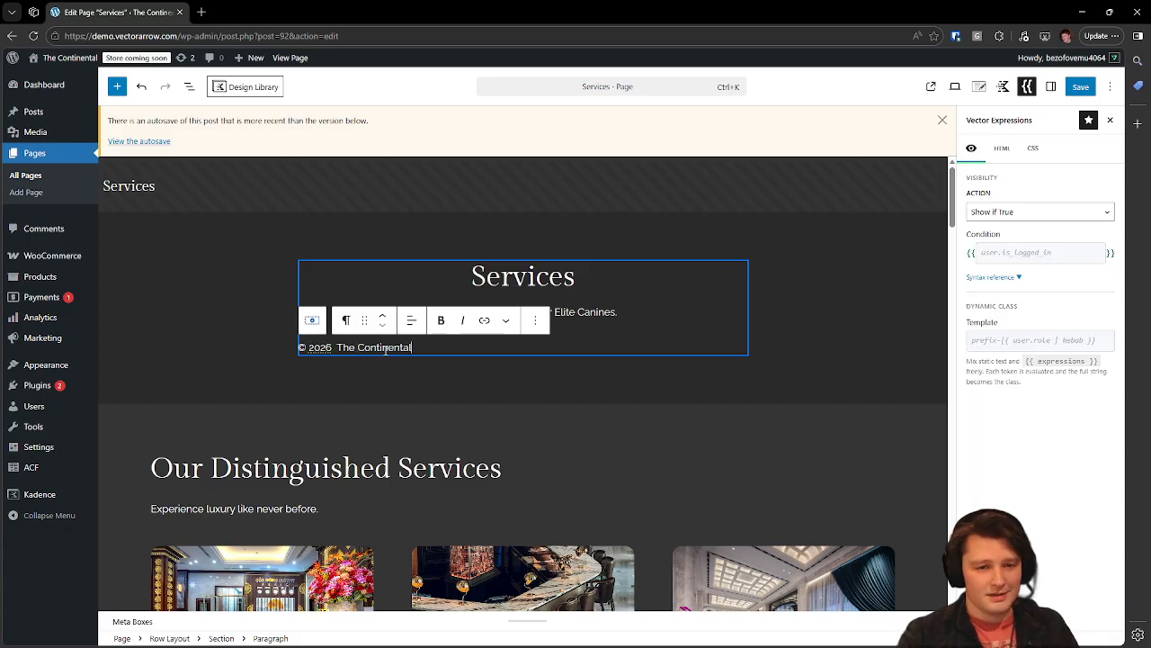
{"action": "left_click", "coordinate": [324, 351]}
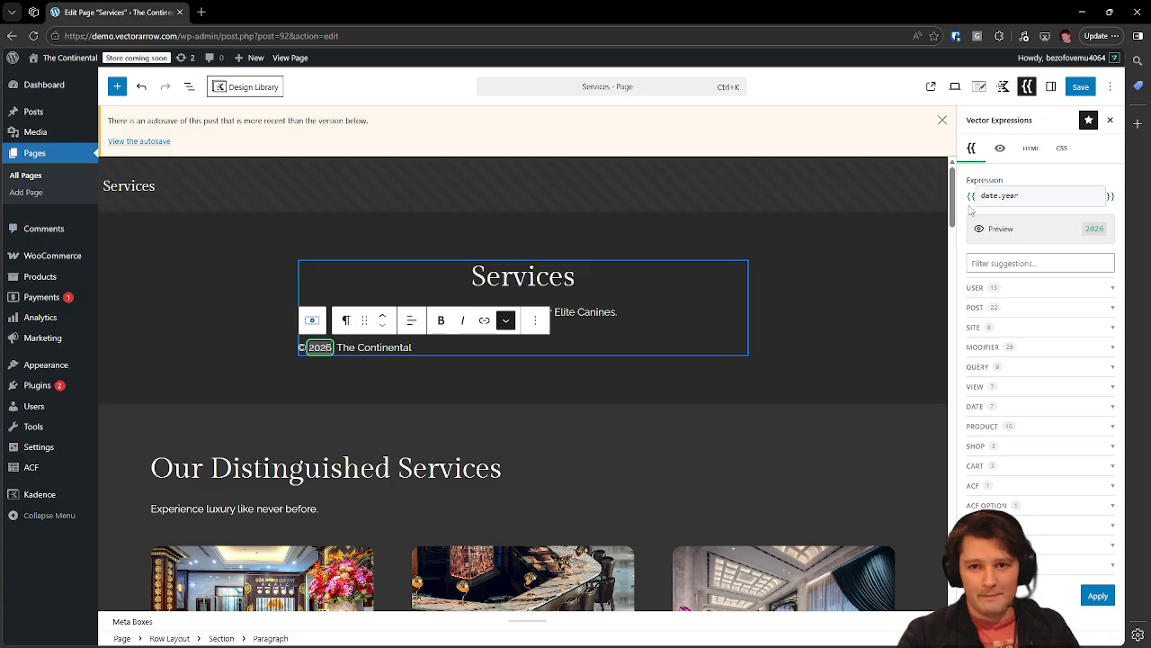
Center-align the copyright paragraph in the hero section.
{"action": "left_click", "coordinate": [411, 320]}
{"action": "left_click", "coordinate": [469, 382]}
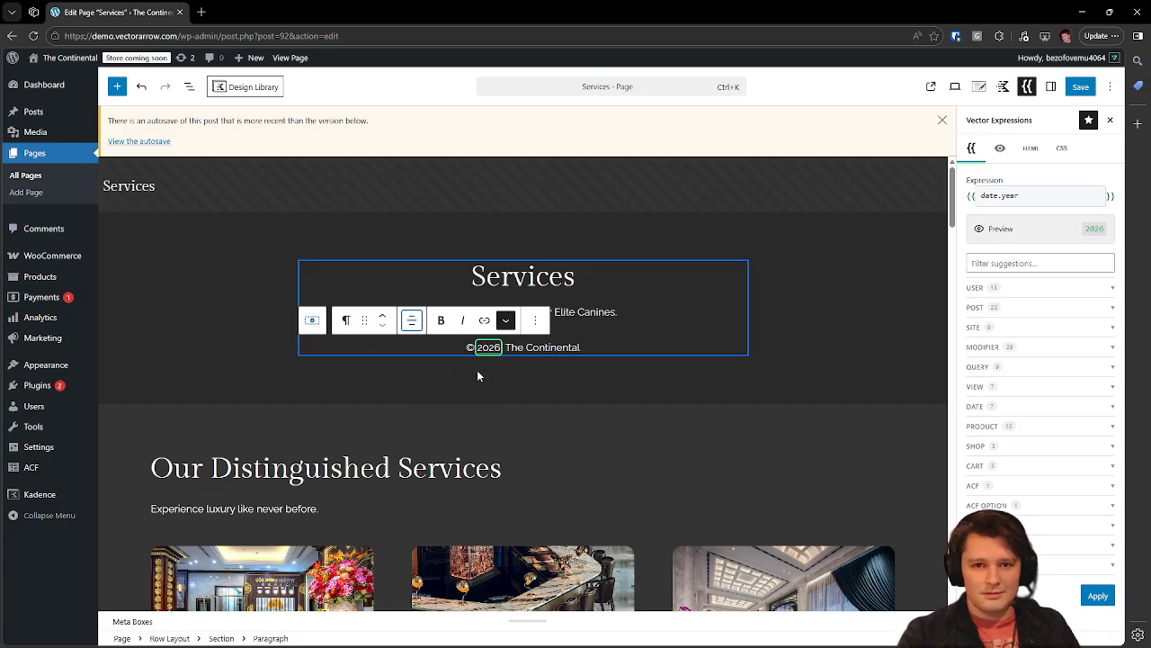
{"action": "left_click", "coordinate": [633, 327]}
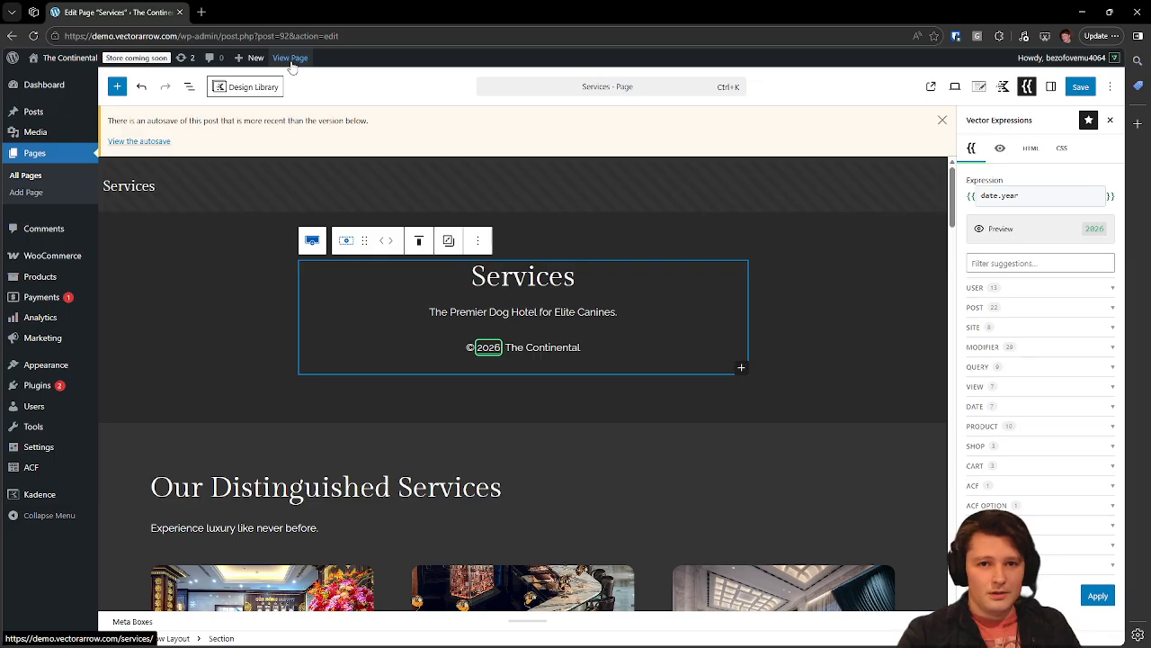
Save the Services page and view it on the live site to check the copyright line.
{"action": "left_click", "coordinate": [1072, 87]}
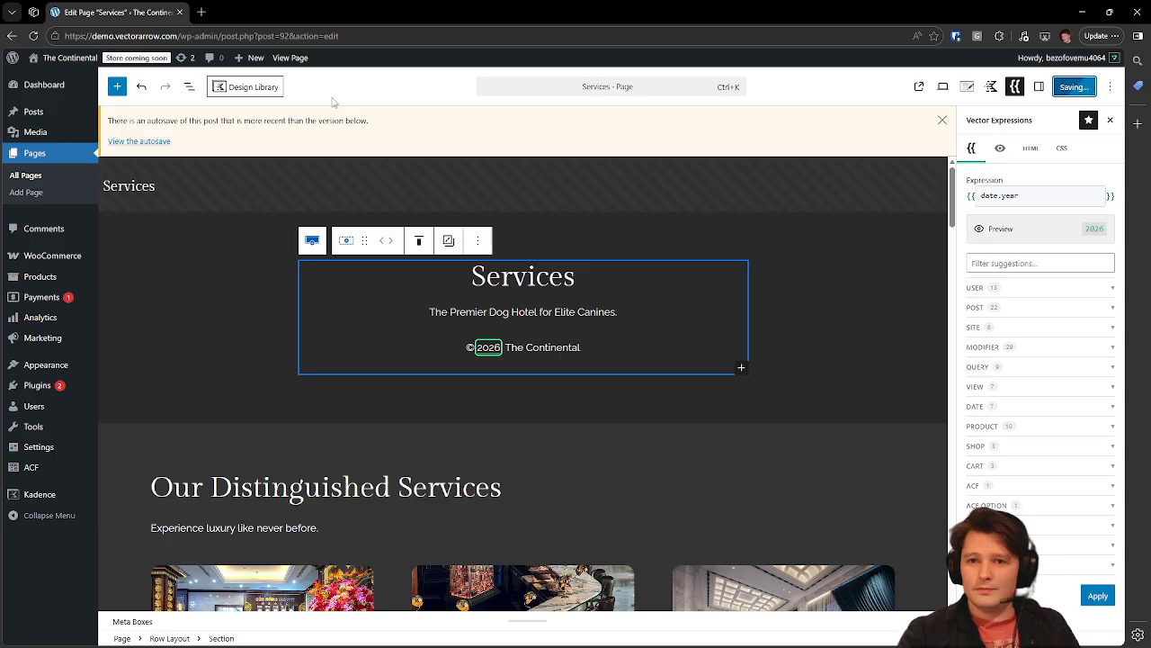
{"action": "left_click", "coordinate": [292, 61]}
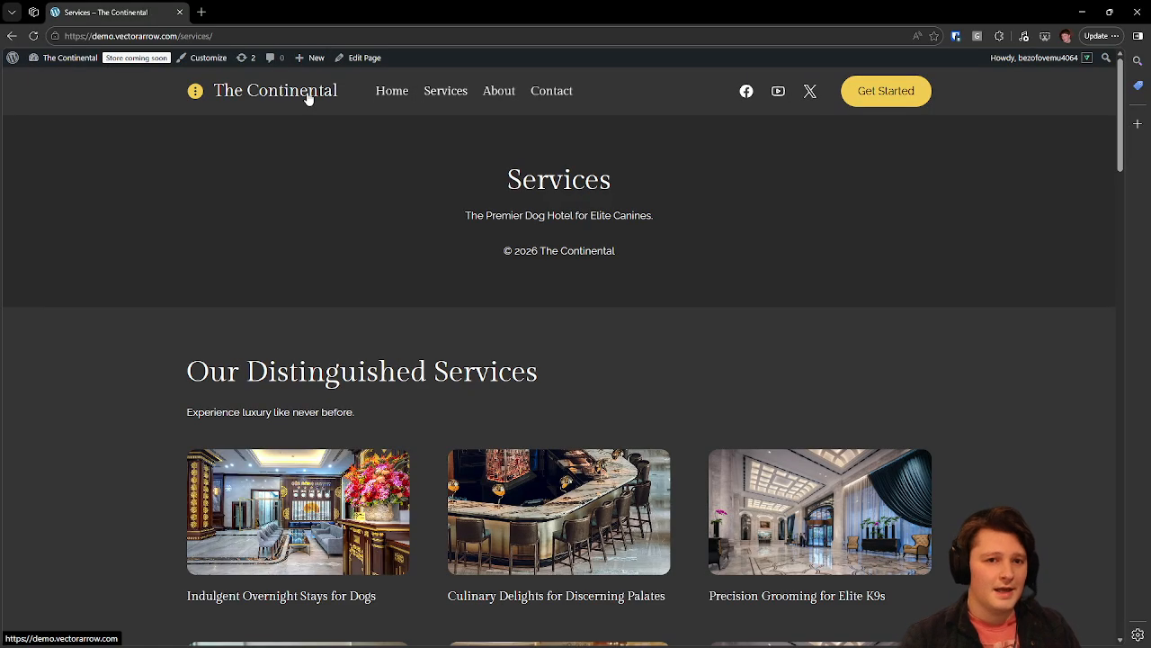
{"action": "scroll", "coordinate": [311, 230], "scroll_direction": "down", "scroll_amount": 2}
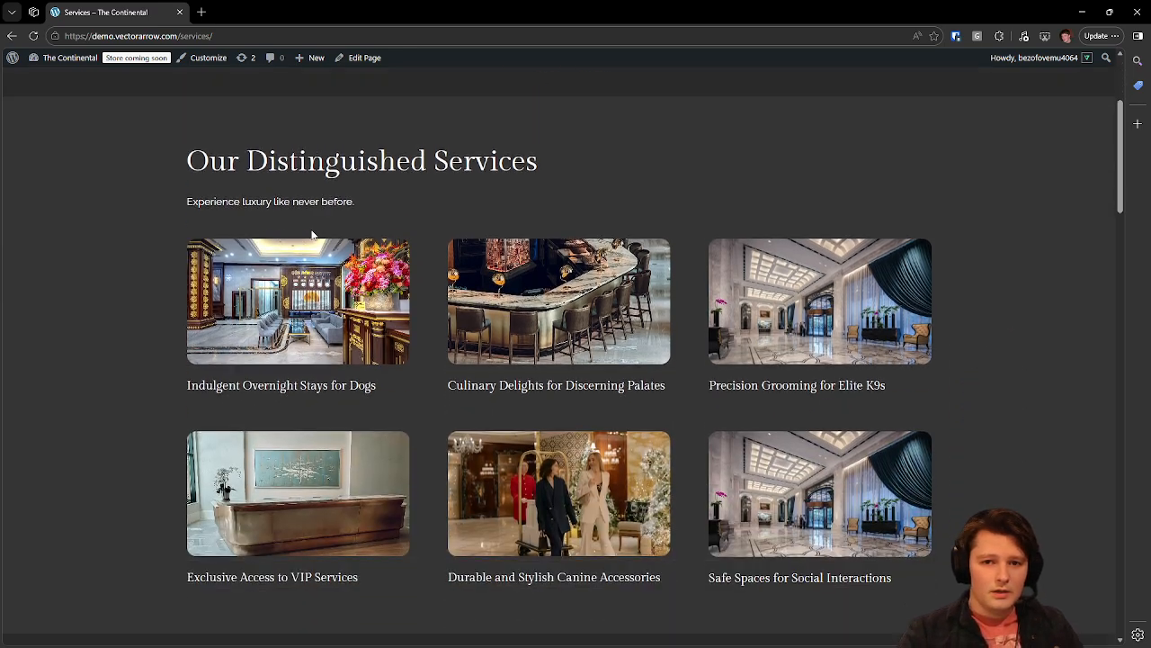
{"action": "scroll", "coordinate": [481, 186], "scroll_direction": "up", "scroll_amount": 2}
Inspect the HTML of the copyright line in the developer tools, then return to the page.
{"action": "right_click", "coordinate": [531, 189]}
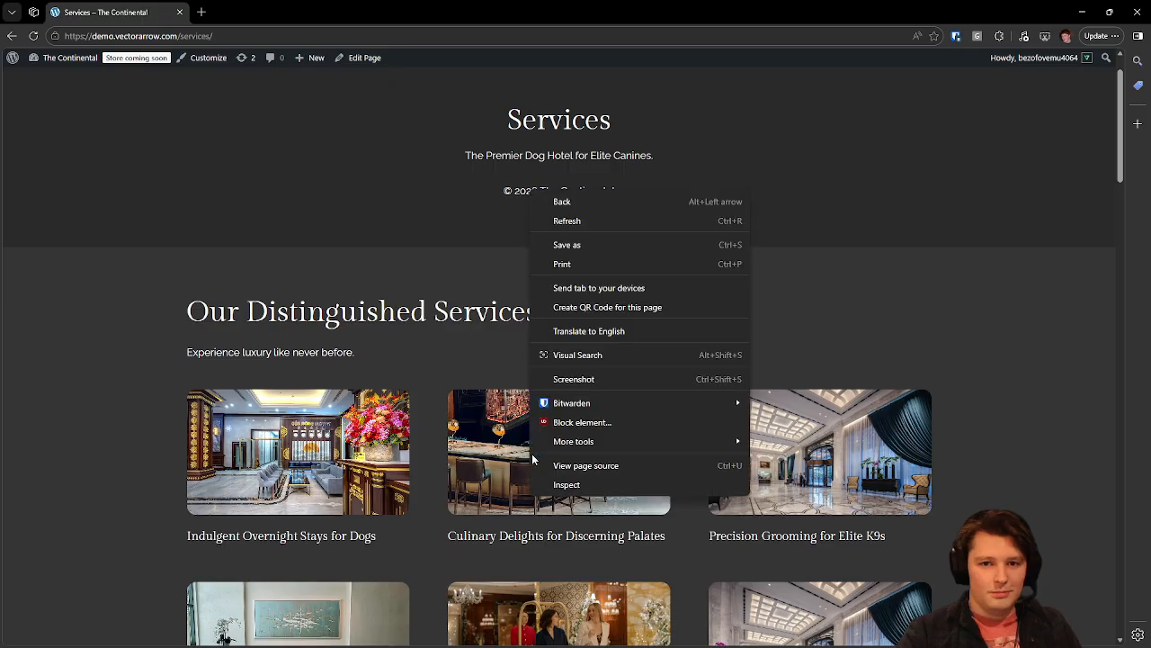
{"action": "left_click", "coordinate": [572, 480]}
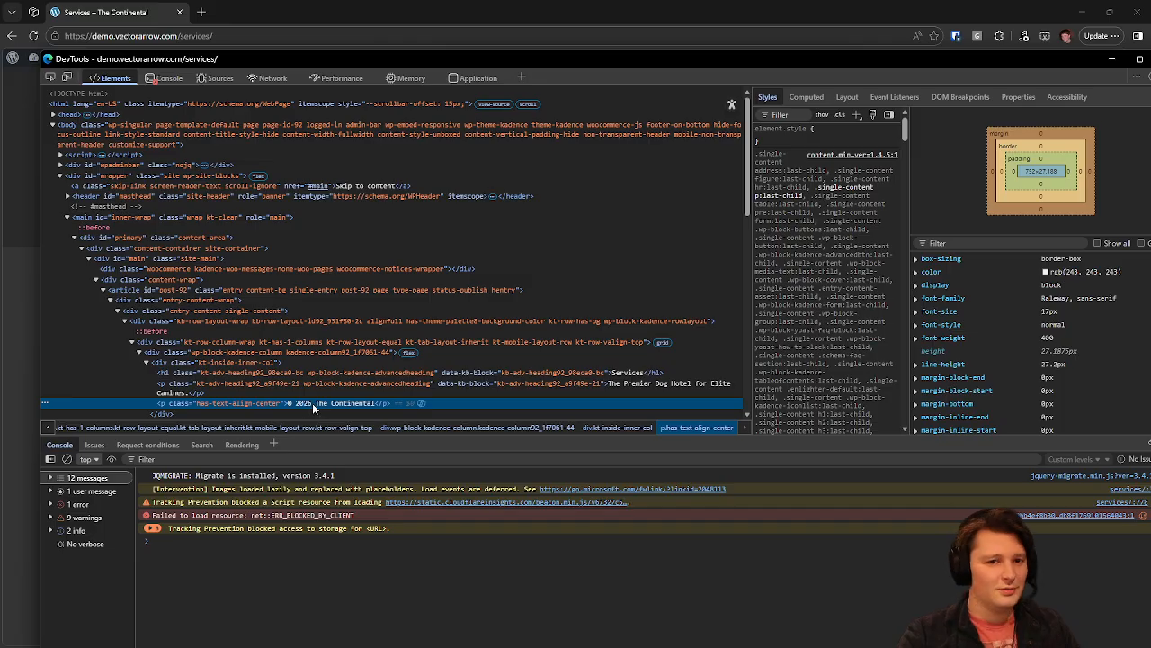
{"action": "left_click_drag", "start_coordinate": [1088, 59], "coordinate": [0, 83]}
{"action": "left_click", "coordinate": [513, 256]}
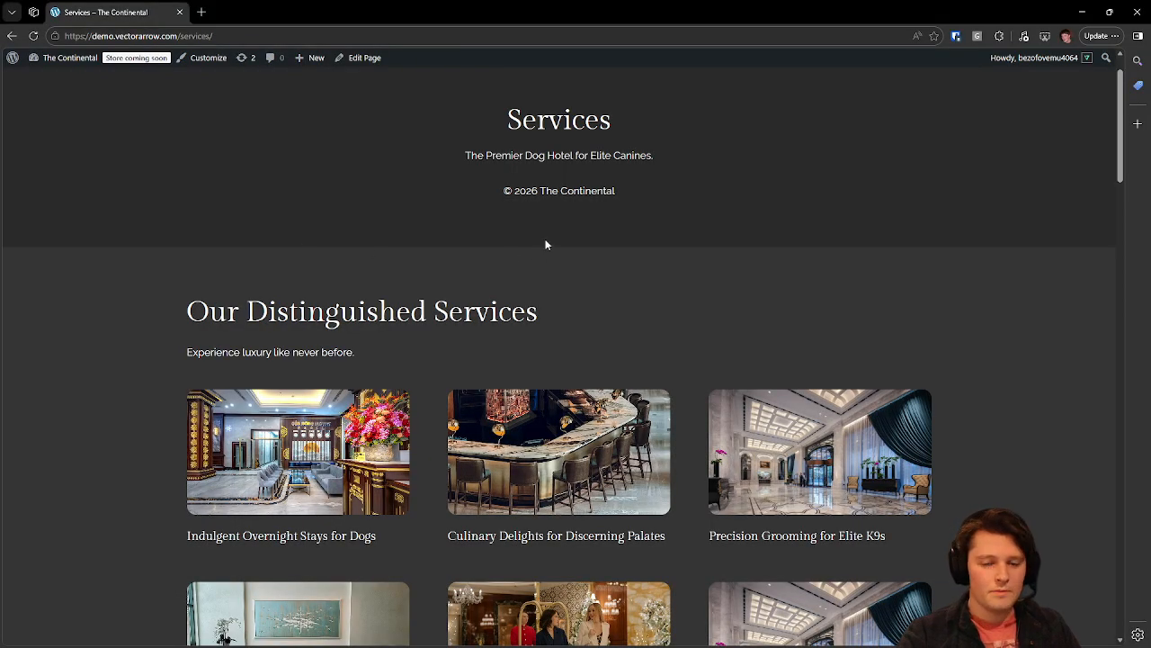
Inspect the Everest Series product card's heading in the developer tools.
{"action": "scroll", "coordinate": [531, 221], "scroll_direction": "down", "scroll_amount": 5}
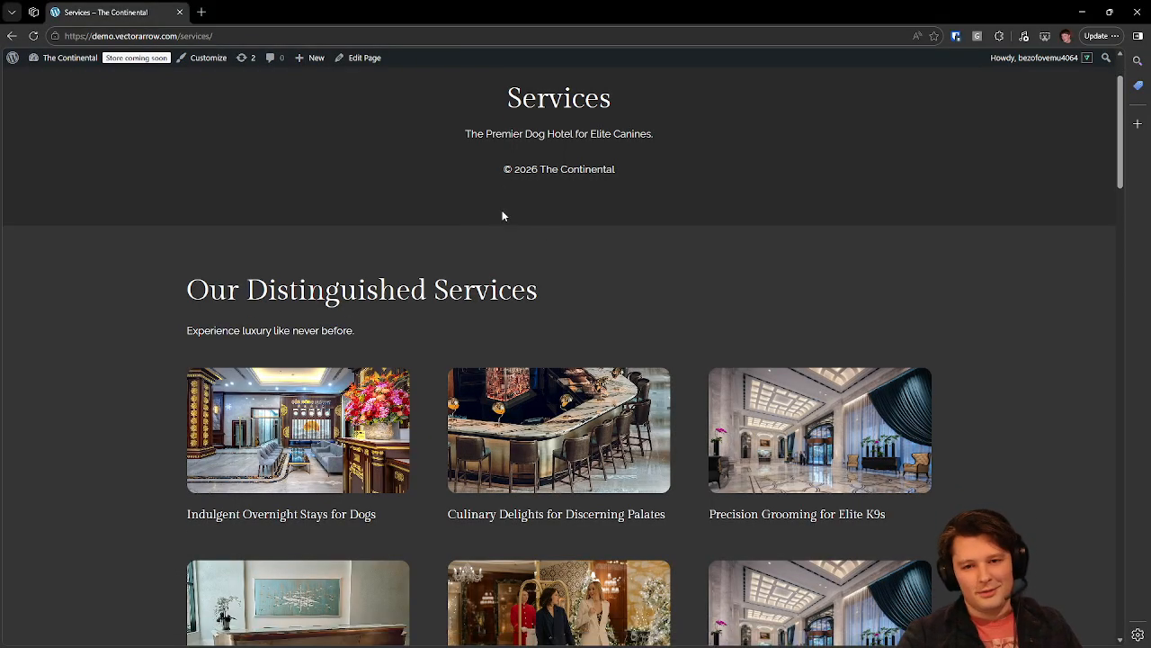
{"action": "scroll", "coordinate": [516, 216], "scroll_direction": "down", "scroll_amount": 3}
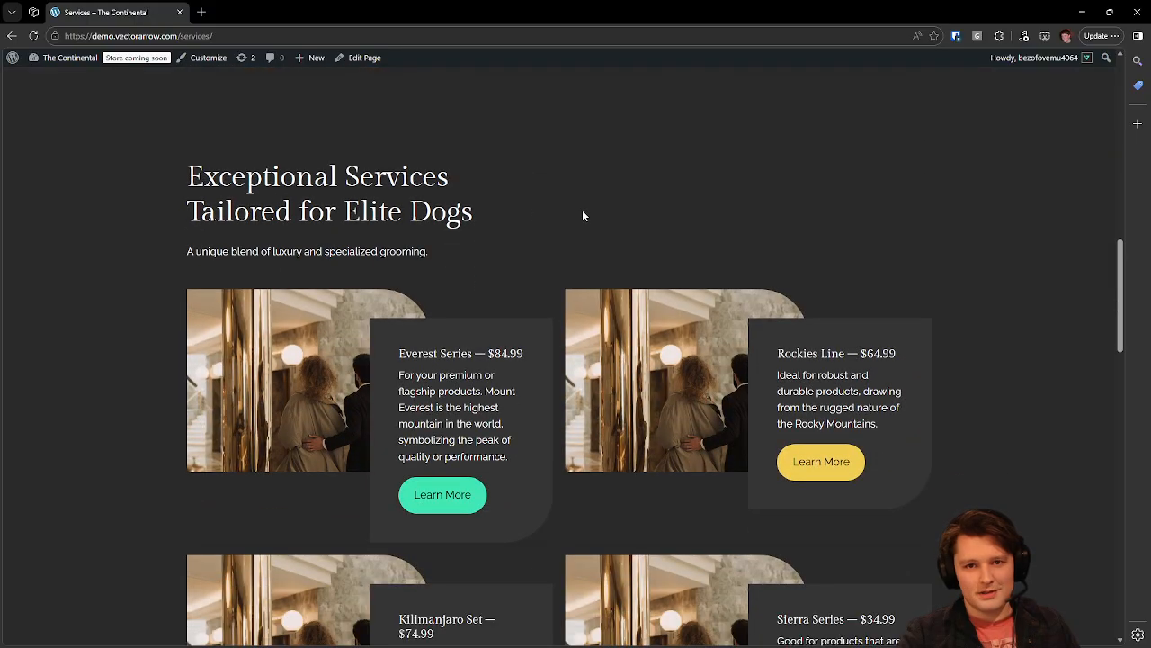
{"action": "scroll", "coordinate": [351, 280], "scroll_direction": "down", "scroll_amount": 1}
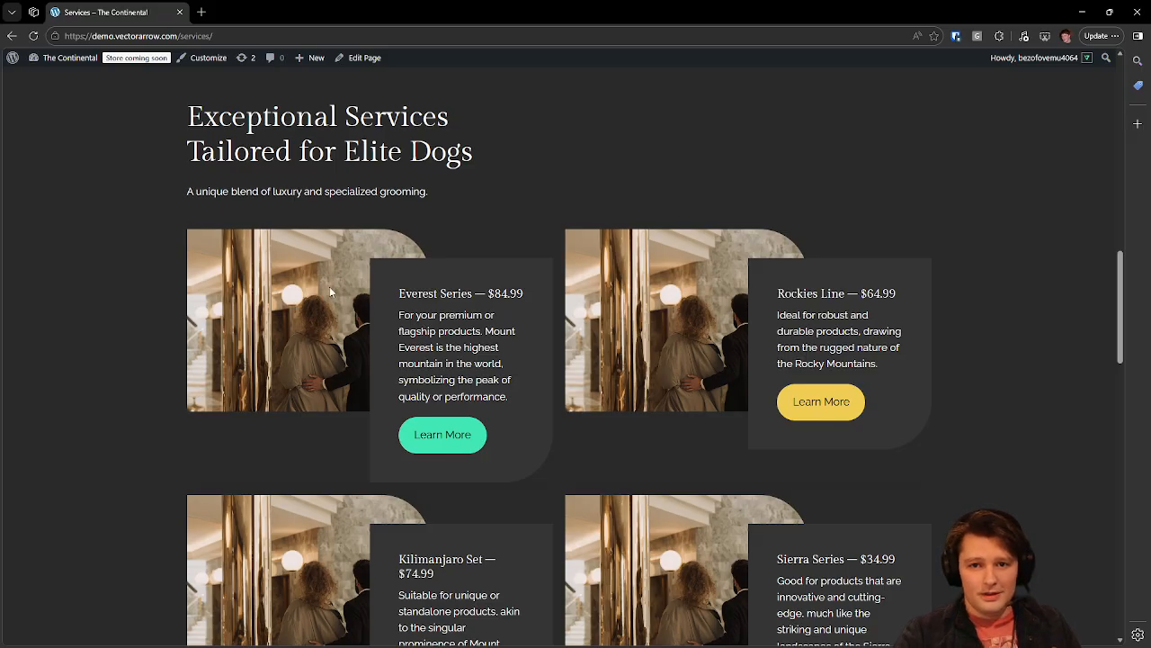
{"action": "scroll", "coordinate": [468, 310], "scroll_direction": "down", "scroll_amount": 2}
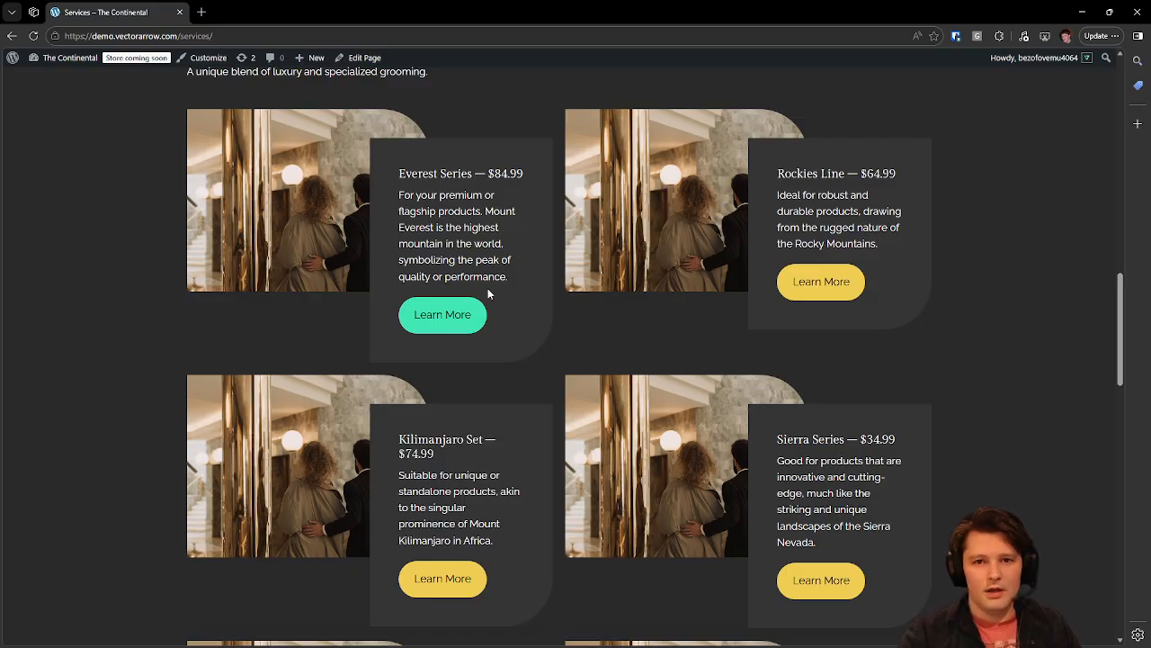
{"action": "scroll", "coordinate": [487, 269], "scroll_direction": "up", "scroll_amount": 1}
{"action": "right_click", "coordinate": [454, 235]}
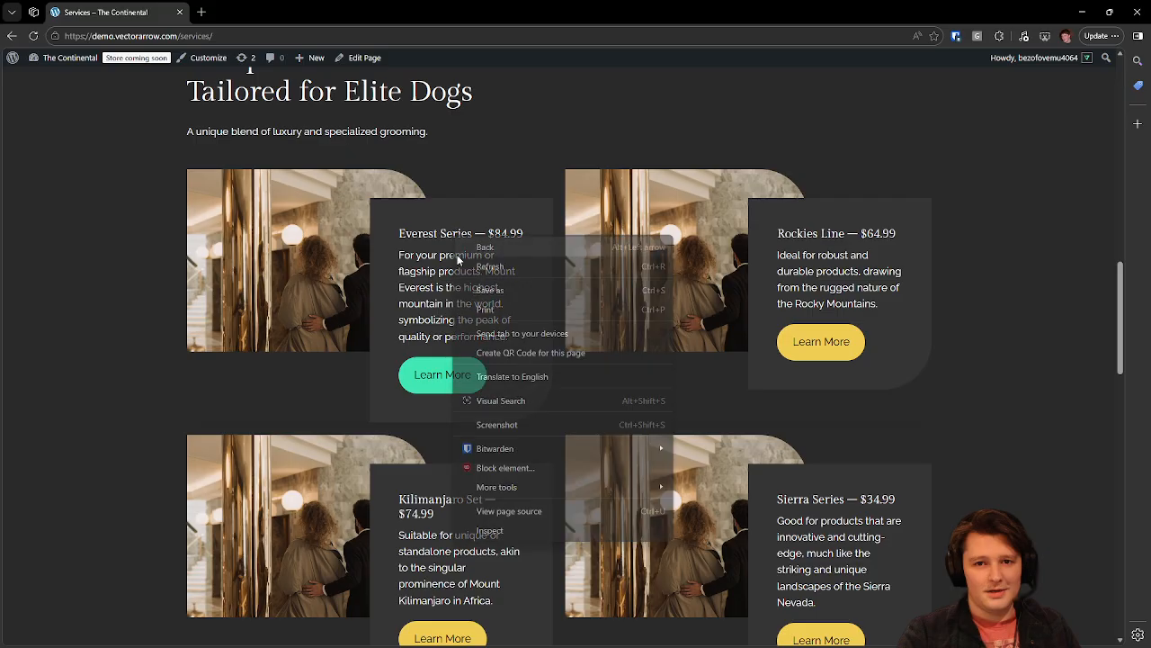
{"action": "left_click", "coordinate": [501, 533]}
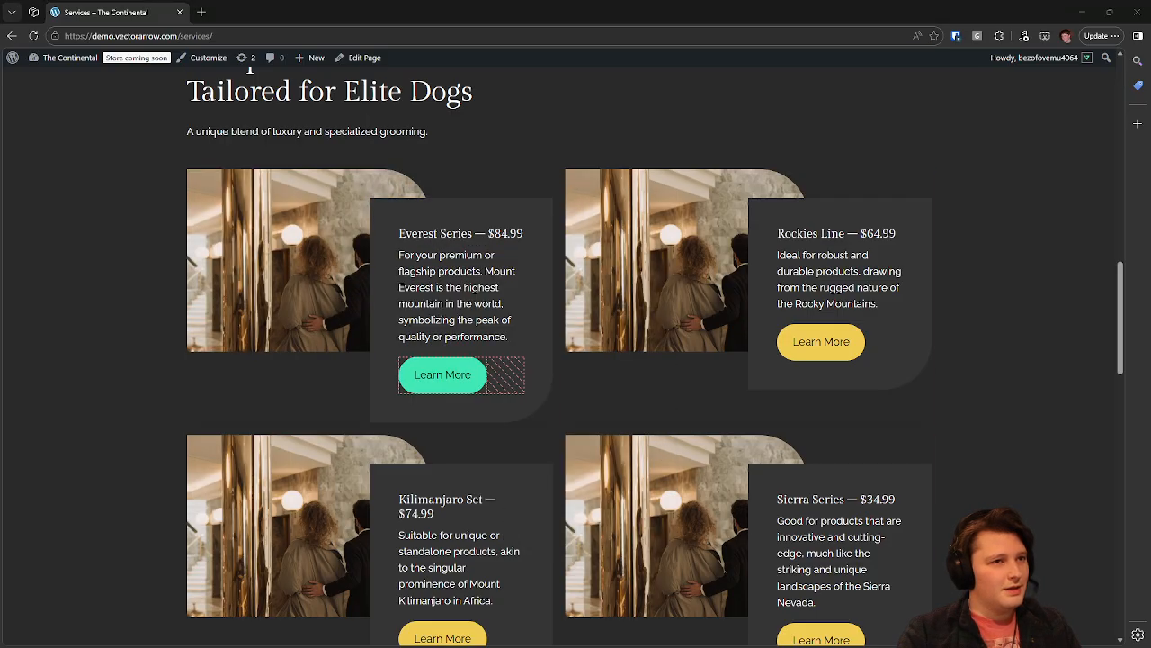
{"action": "left_click_drag", "start_coordinate": [0, 175], "coordinate": [383, 76]}
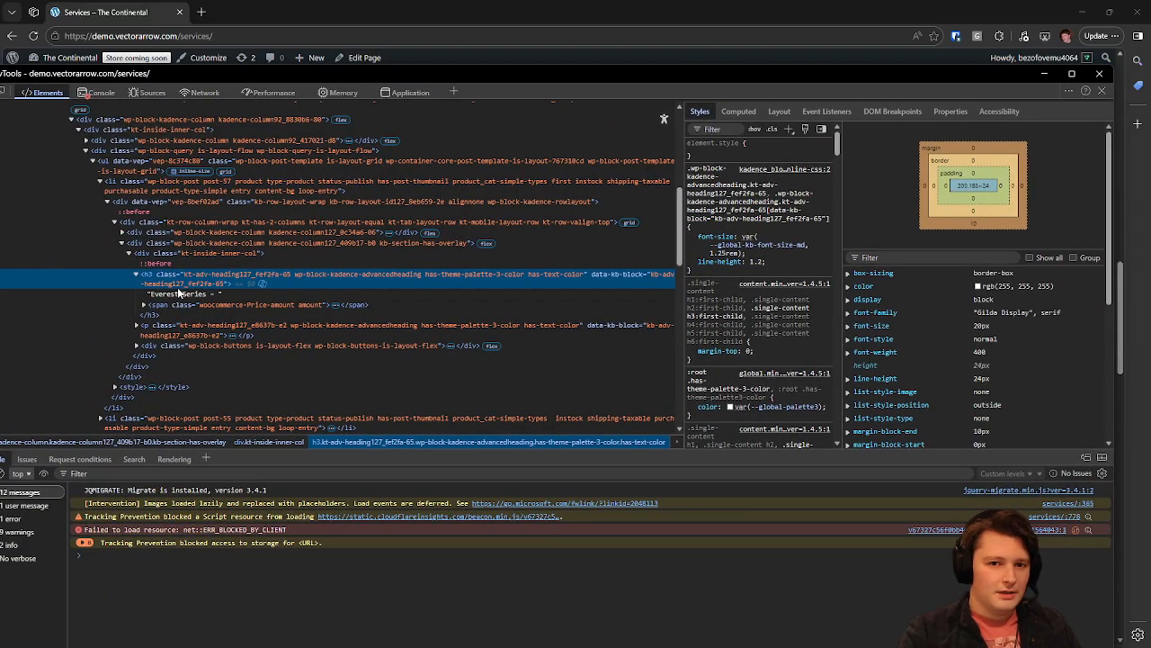
Expand the heading's WooCommerce price span and its bdi element to examine the price markup, then return to the page.
{"action": "left_click", "coordinate": [180, 294]}
{"action": "left_click", "coordinate": [144, 305]}
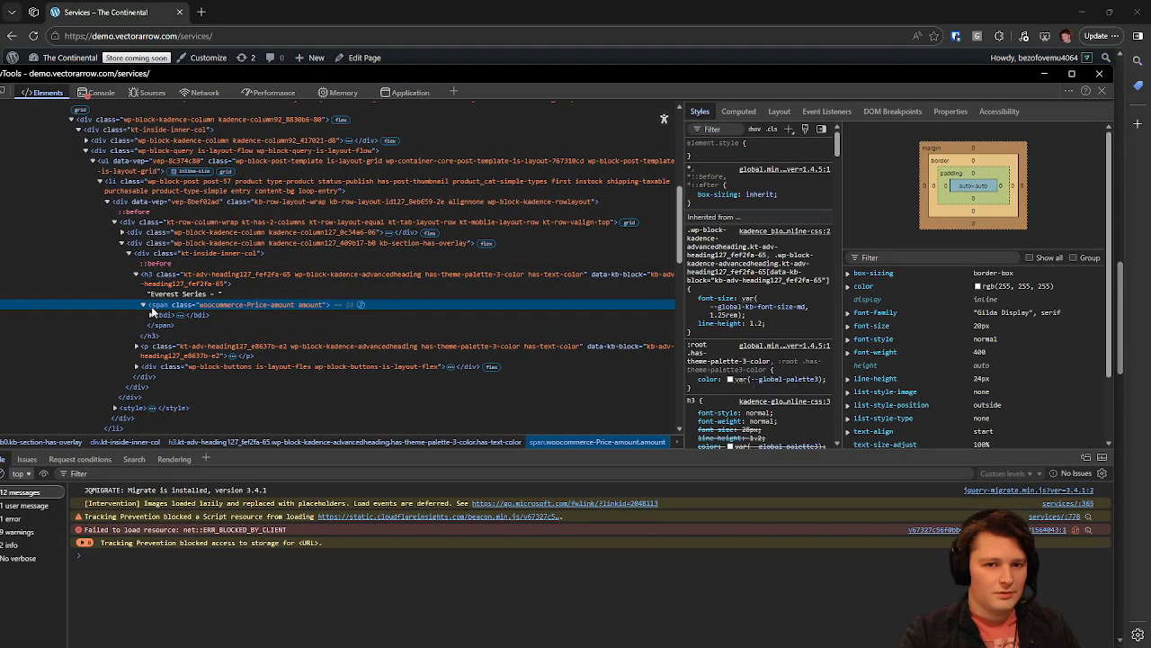
{"action": "left_click", "coordinate": [151, 316]}
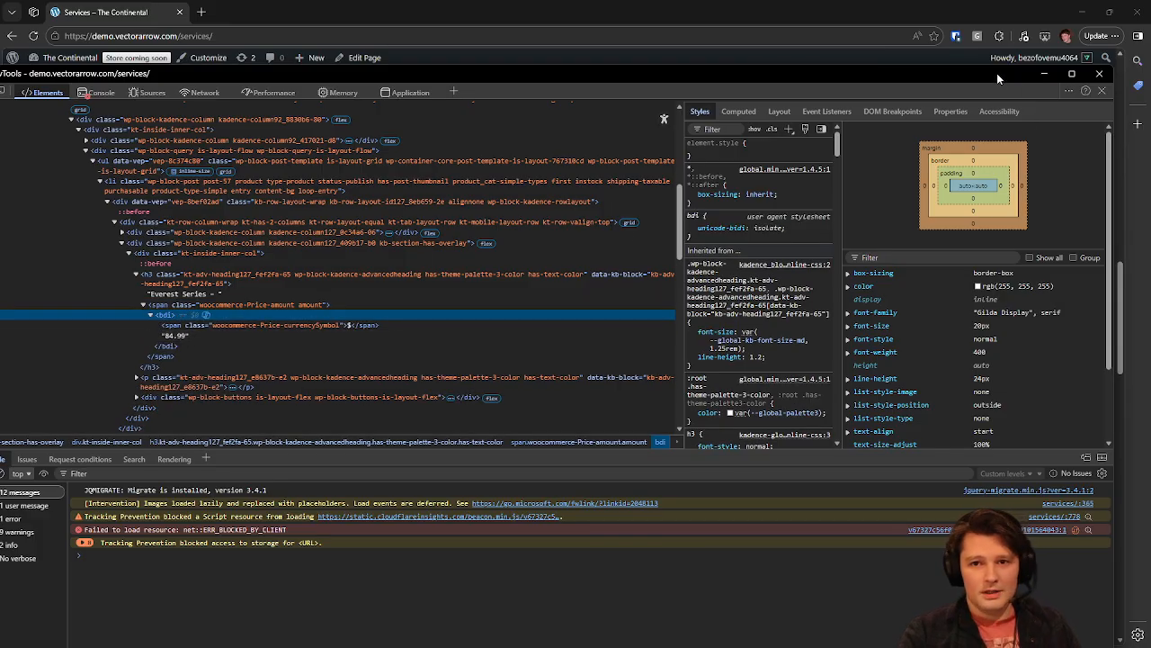
{"action": "left_click_drag", "start_coordinate": [997, 73], "coordinate": [0, 212]}
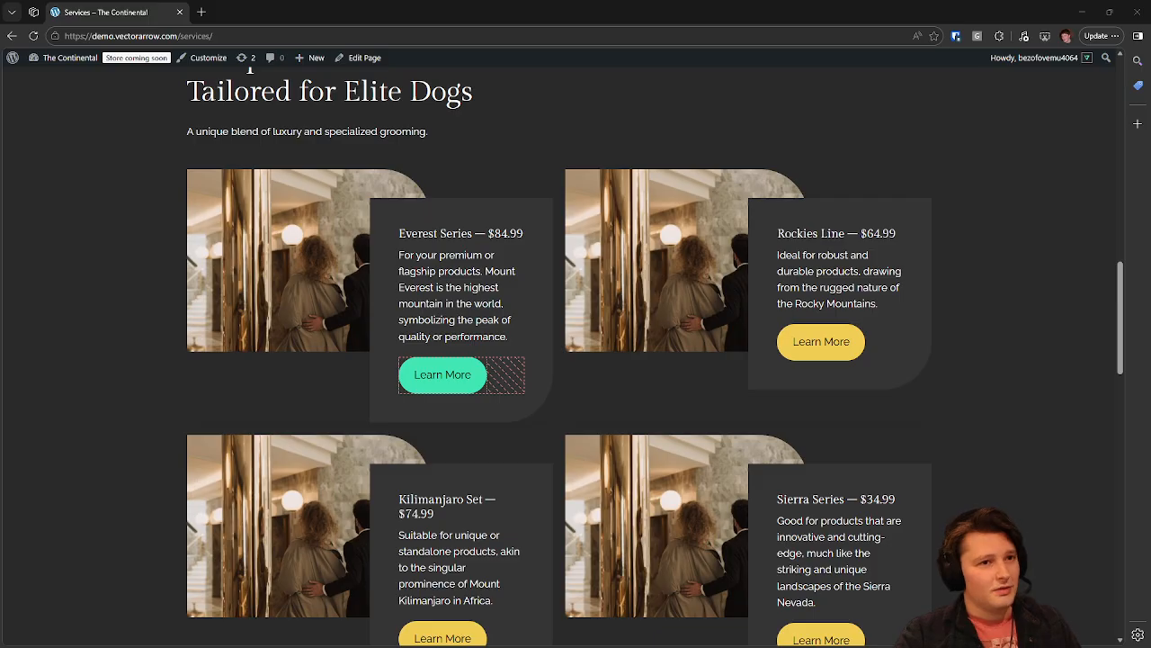
{"action": "left_click", "coordinate": [467, 314]}
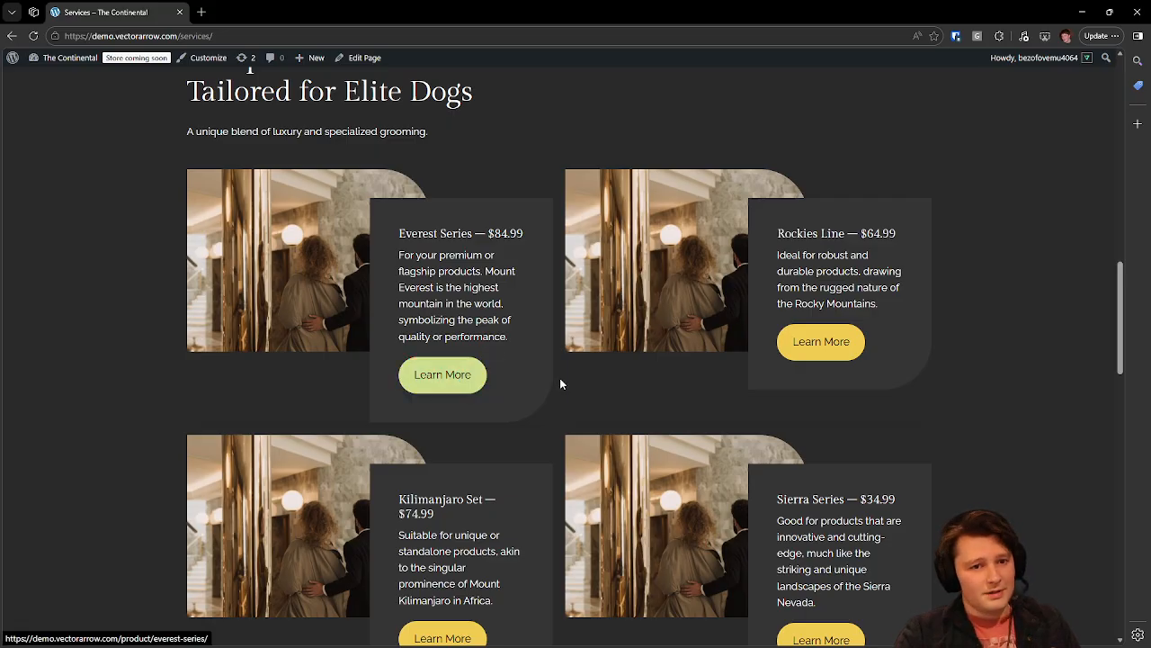
Compare the titles, prices and Learn More button colors of the product cards further down the Services page.
{"action": "scroll", "coordinate": [819, 366], "scroll_direction": "down", "scroll_amount": 1}
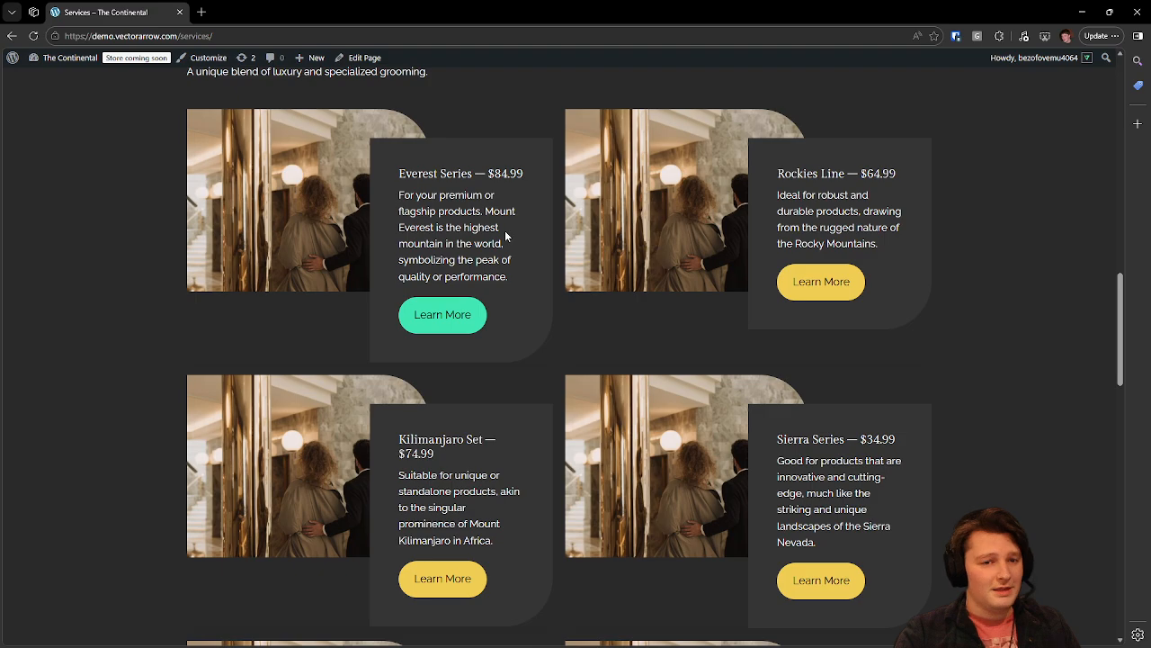
{"action": "scroll", "coordinate": [516, 230], "scroll_direction": "down", "scroll_amount": 2}
{"action": "scroll", "coordinate": [517, 231], "scroll_direction": "up", "scroll_amount": 1}
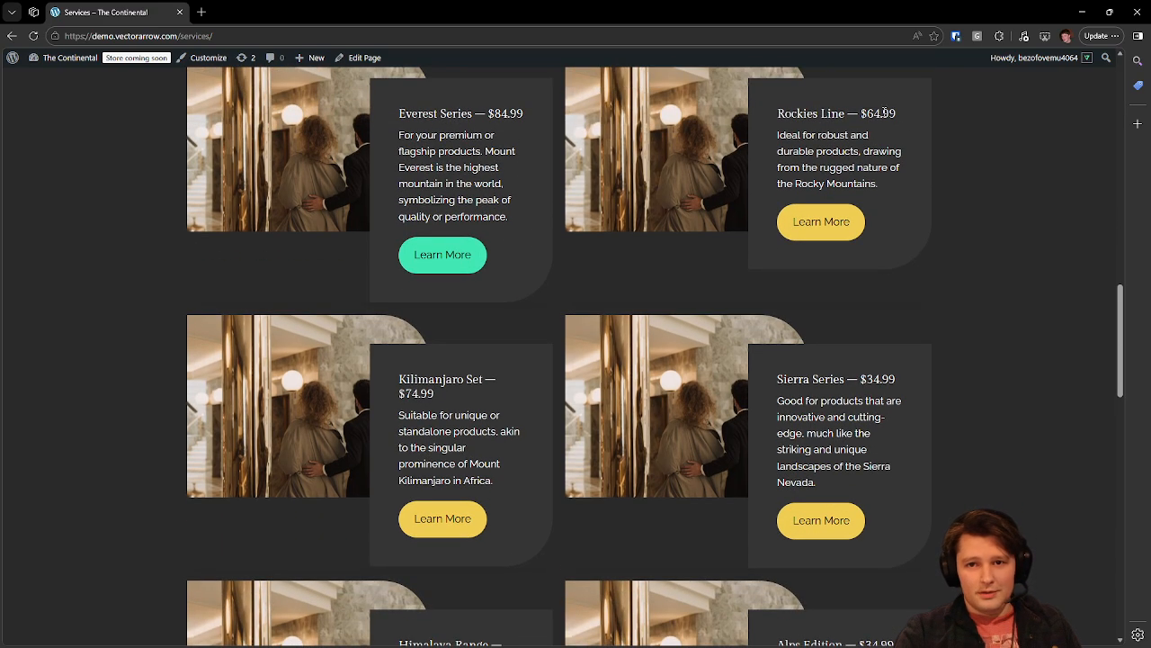
{"action": "scroll", "coordinate": [543, 389], "scroll_direction": "down", "scroll_amount": 5}
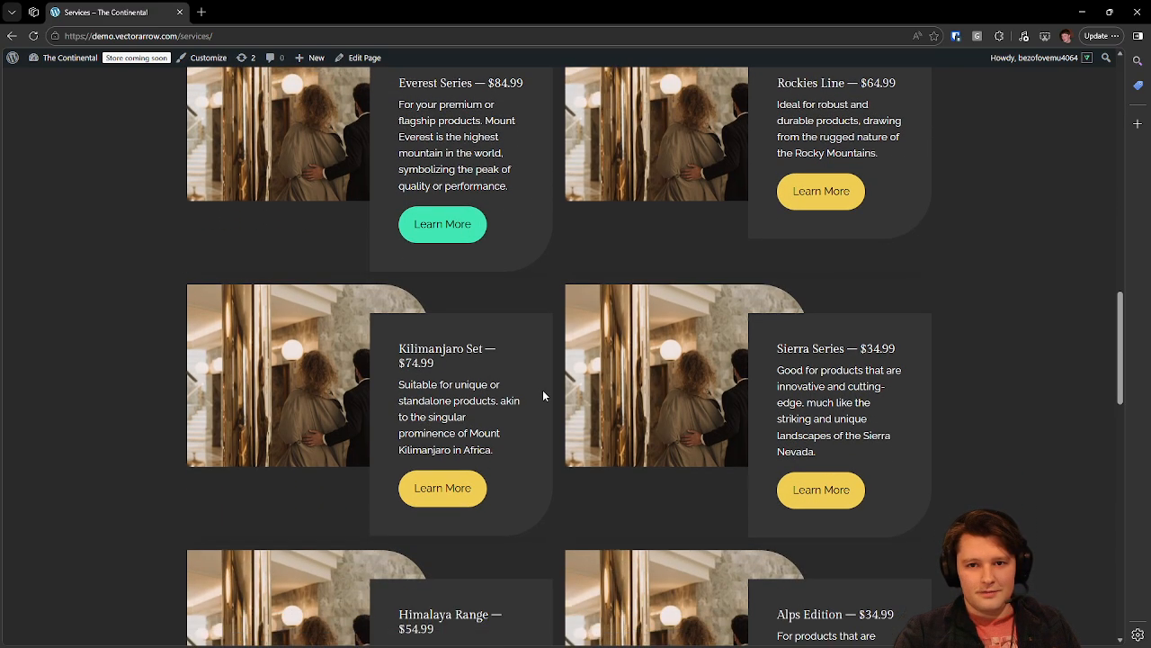
{"action": "scroll", "coordinate": [812, 356], "scroll_direction": "down", "scroll_amount": 3}
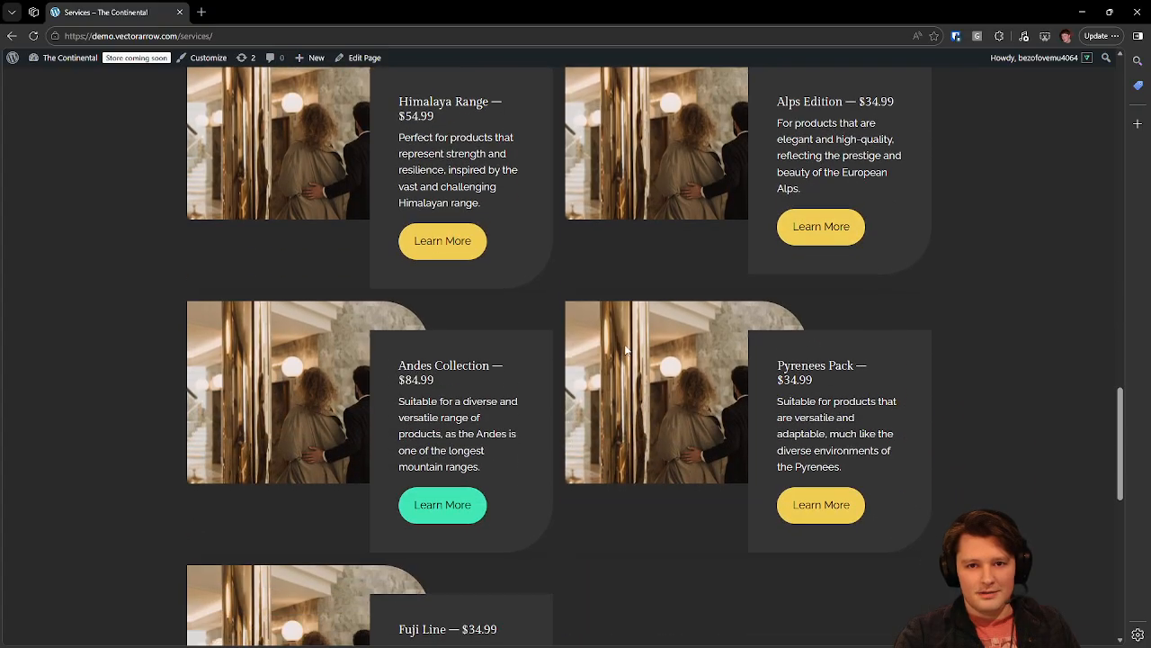
Check the Andes Collection price against its Learn More button color, and review the remaining cards back to the Everest Series.
{"action": "double_click", "coordinate": [462, 324]}
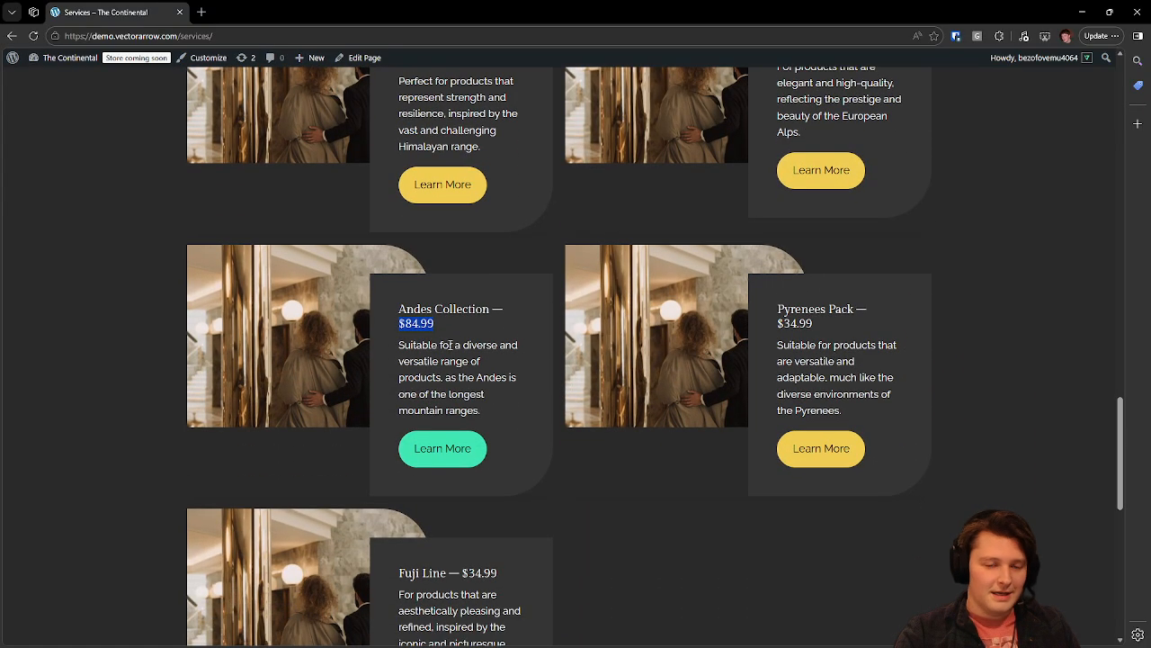
{"action": "scroll", "coordinate": [466, 338], "scroll_direction": "down", "scroll_amount": 1}
{"action": "scroll", "coordinate": [500, 334], "scroll_direction": "down", "scroll_amount": 1}
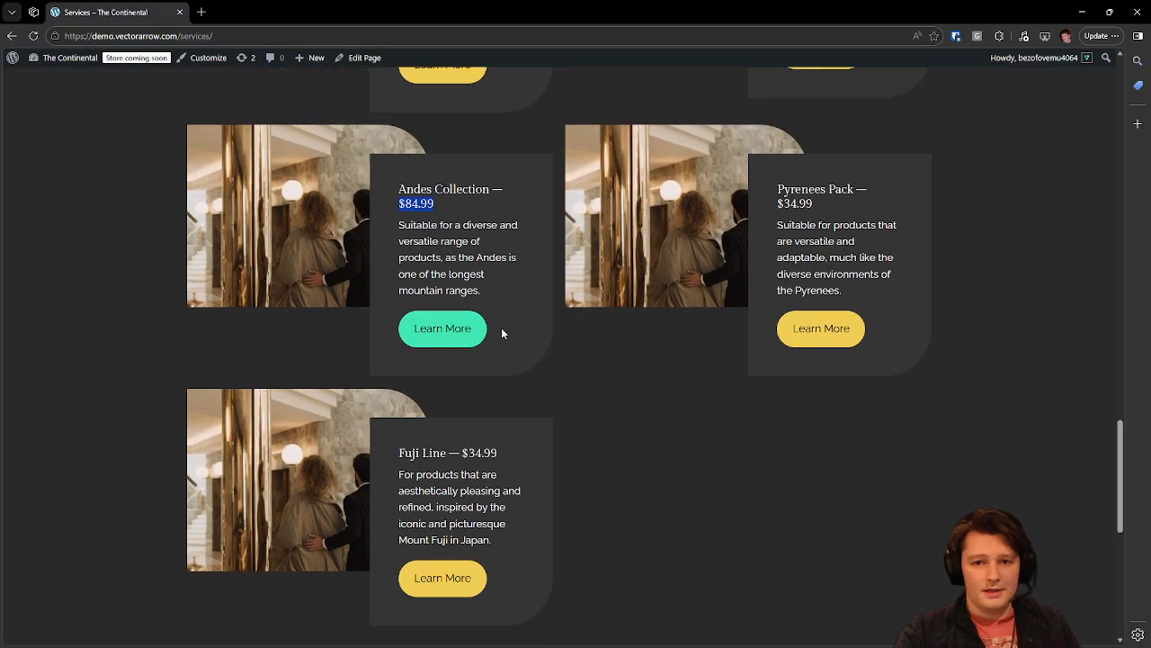
{"action": "scroll", "coordinate": [508, 333], "scroll_direction": "up", "scroll_amount": 6}
{"action": "scroll", "coordinate": [513, 272], "scroll_direction": "up", "scroll_amount": 3}
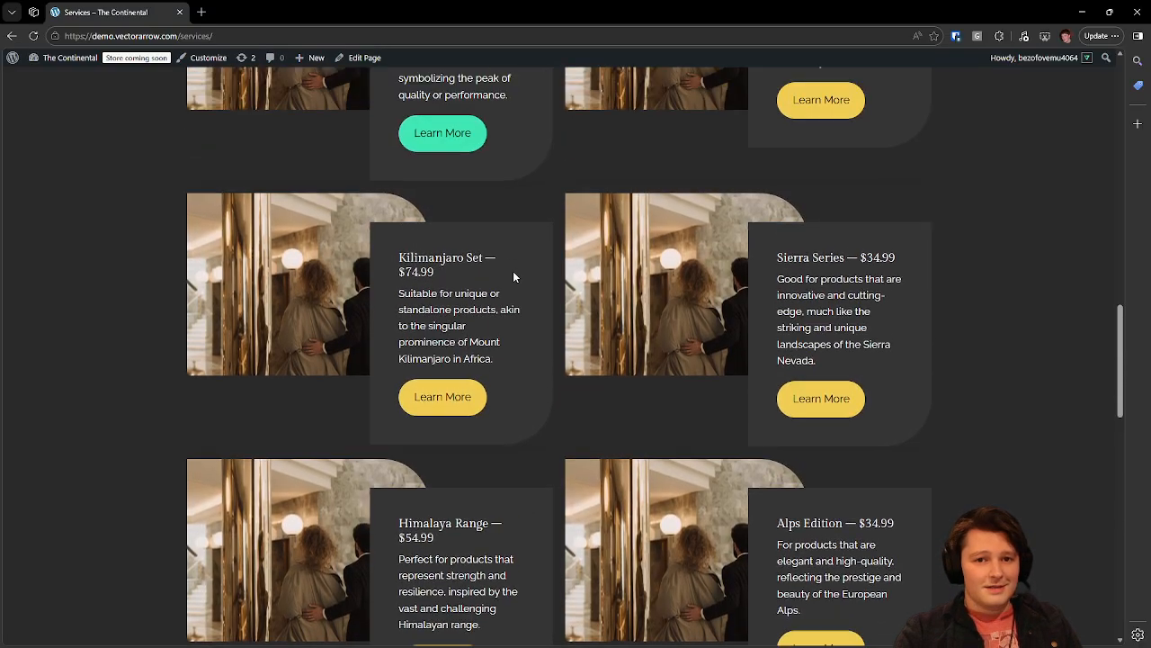
{"action": "scroll", "coordinate": [509, 211], "scroll_direction": "up", "scroll_amount": 2}
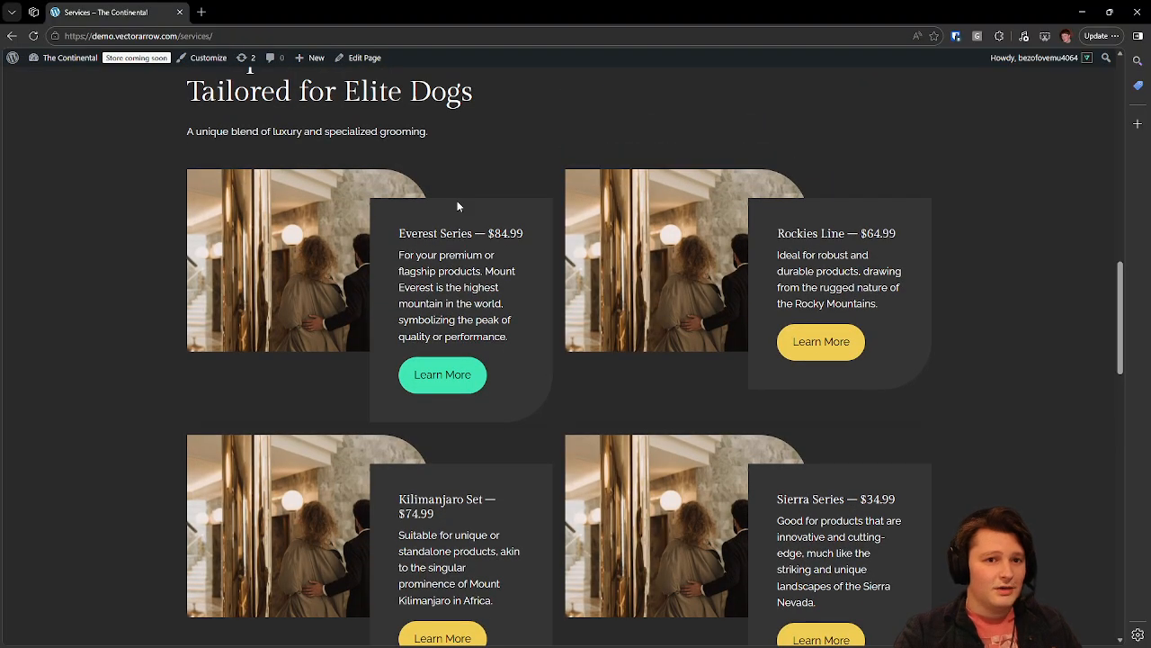
Open the Services page for editing and open the original Product Grid Item Display pattern from the Everest Series card.
{"action": "left_click", "coordinate": [364, 61]}
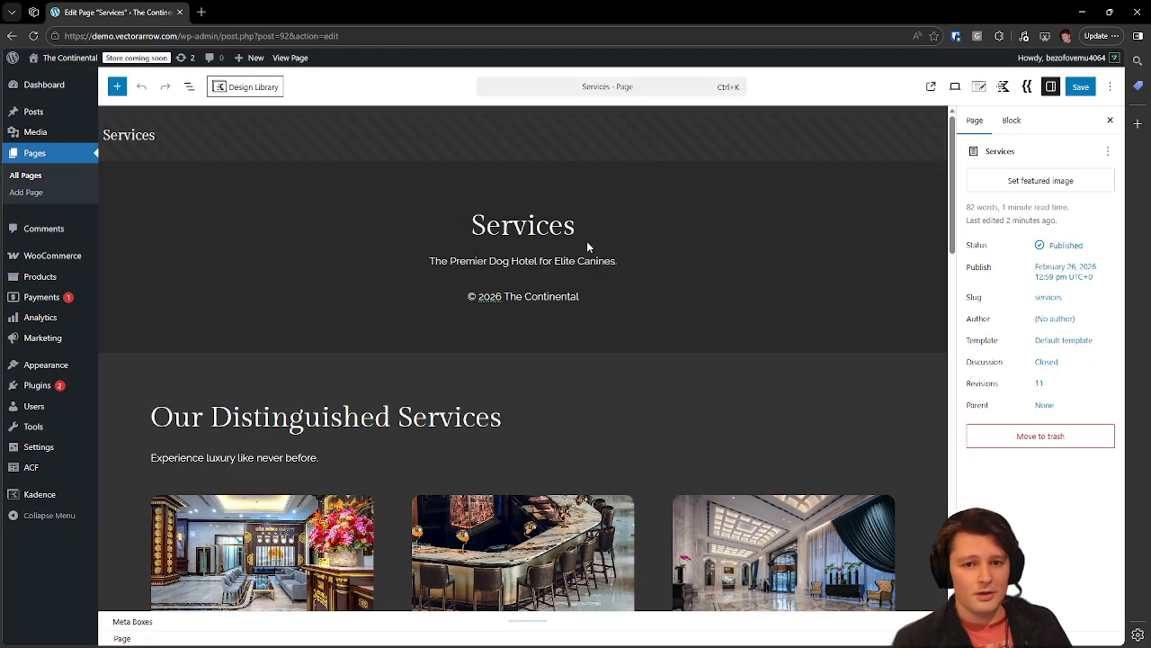
{"action": "scroll", "coordinate": [590, 286], "scroll_direction": "down", "scroll_amount": 3}
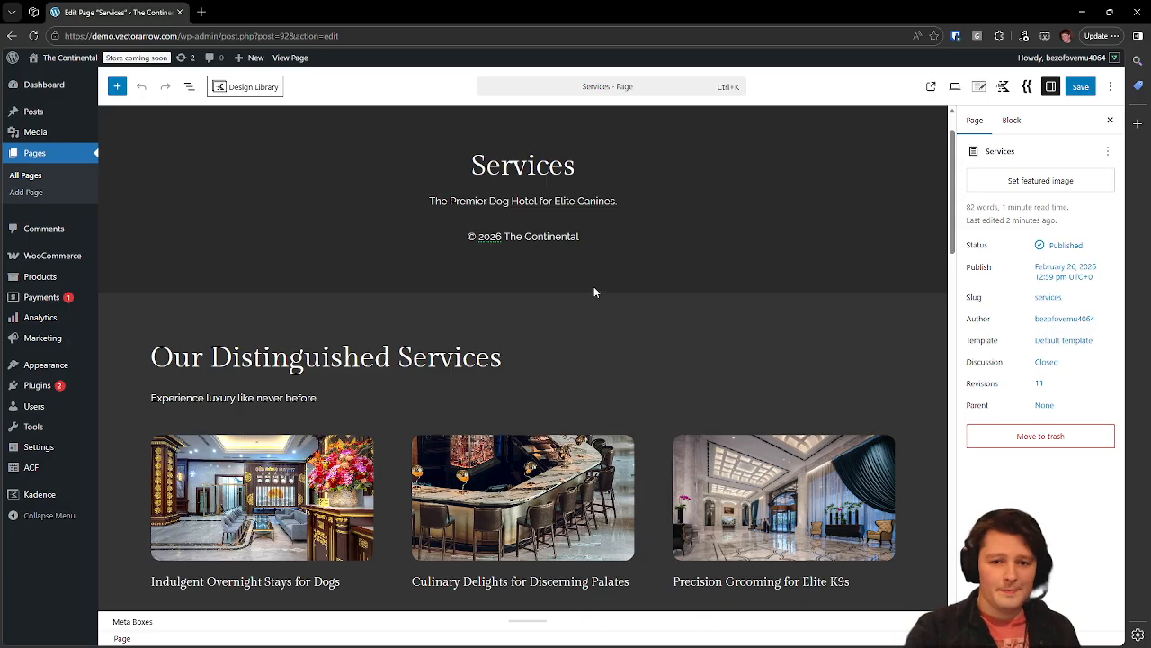
{"action": "scroll", "coordinate": [586, 293], "scroll_direction": "down", "scroll_amount": 10}
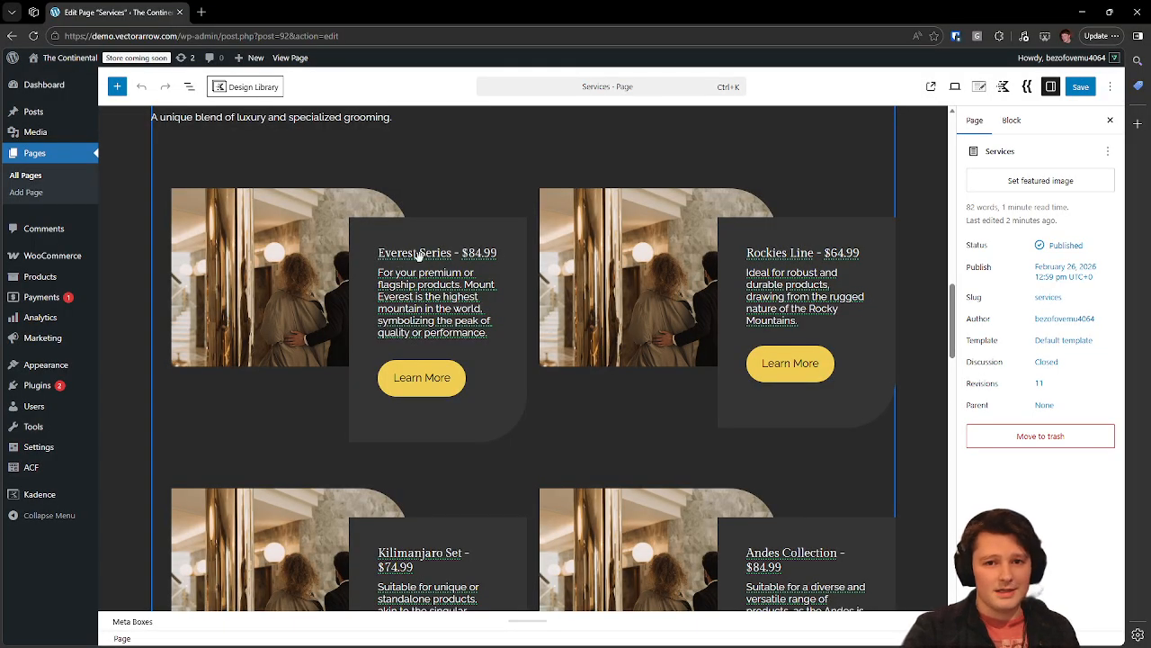
{"action": "left_click", "coordinate": [421, 256]}
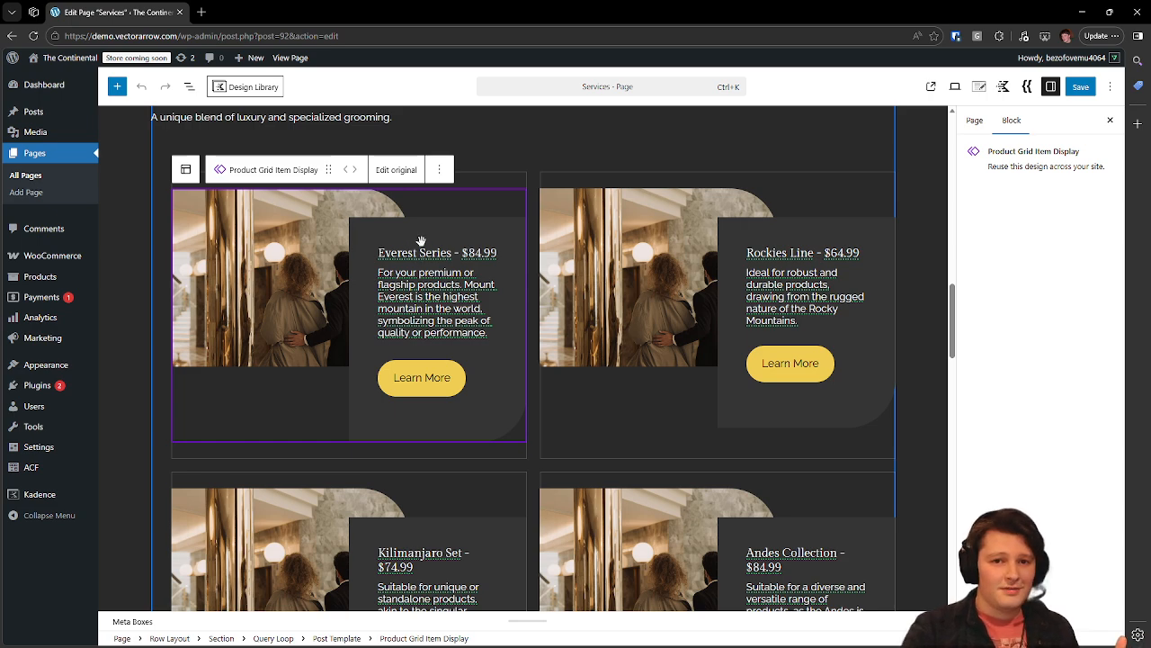
{"action": "left_click", "coordinate": [397, 170]}
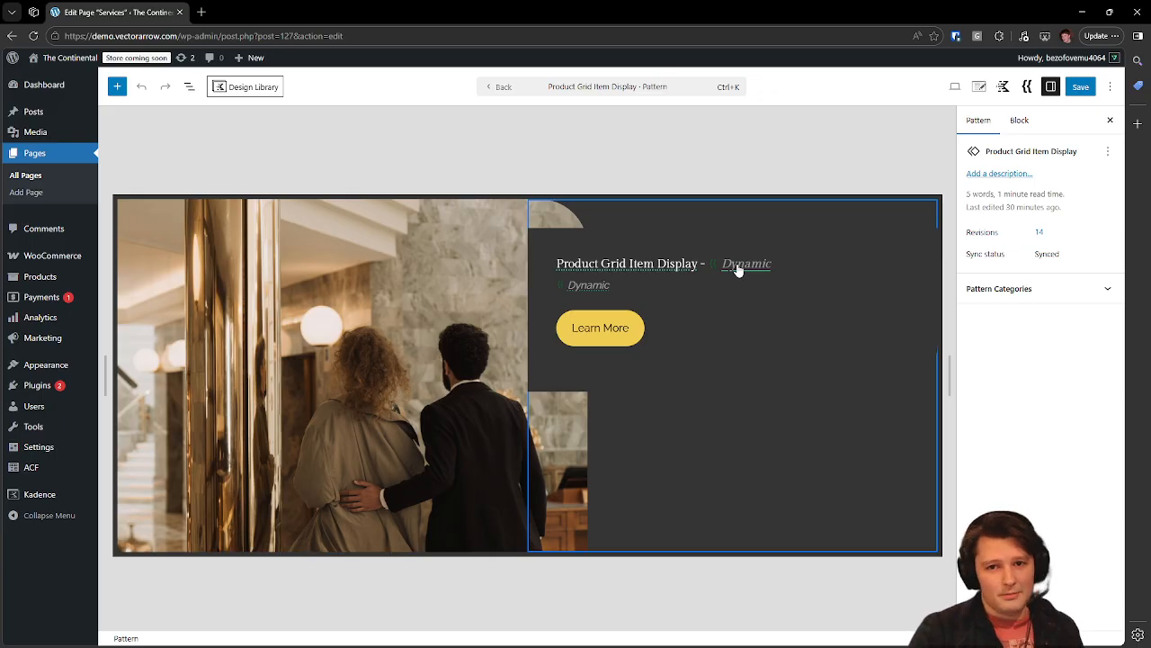
Examine the Vector Expressions behind the product card's title, price and excerpt text.
{"action": "left_click", "coordinate": [679, 266]}
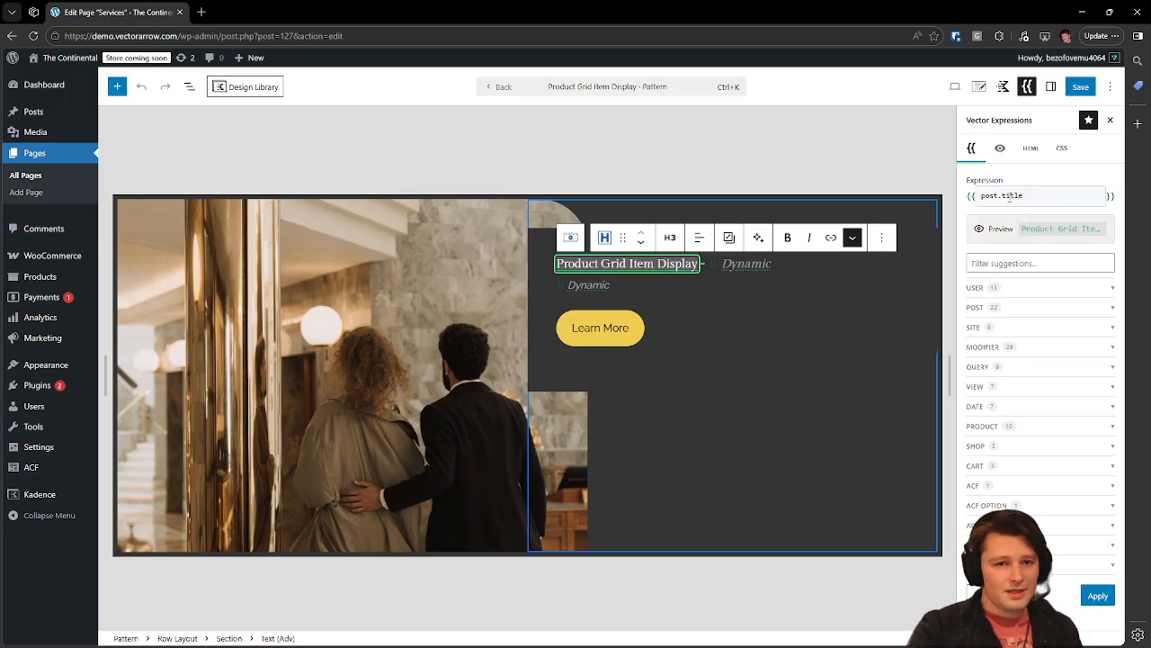
{"action": "left_click", "coordinate": [751, 266]}
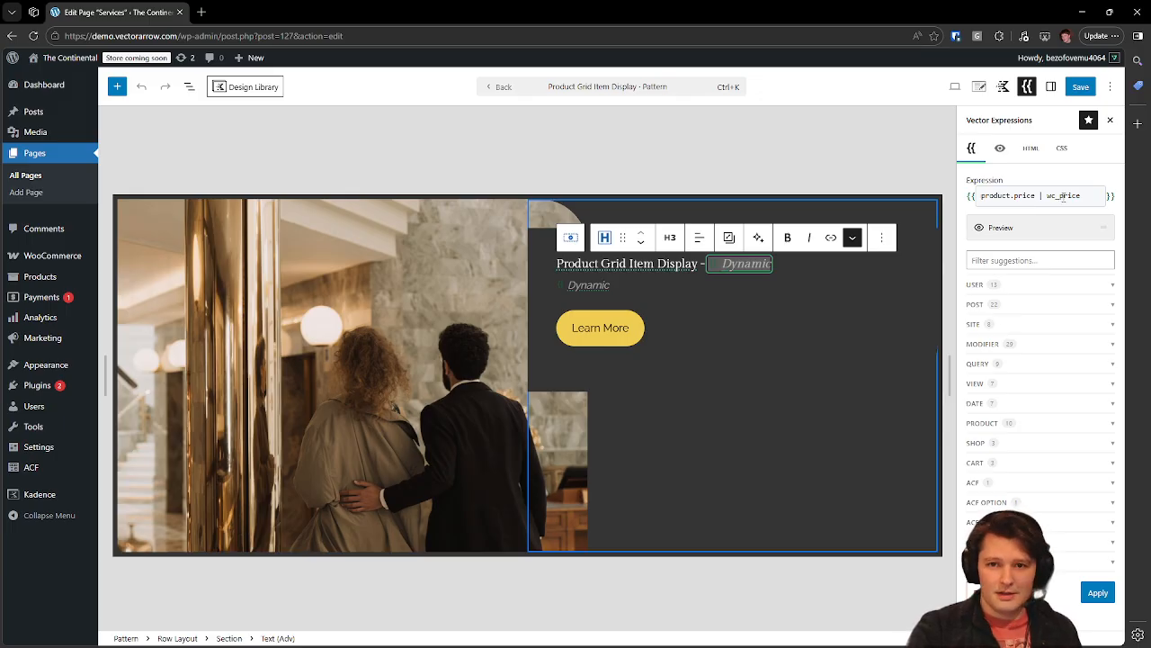
{"action": "left_click", "coordinate": [701, 263]}
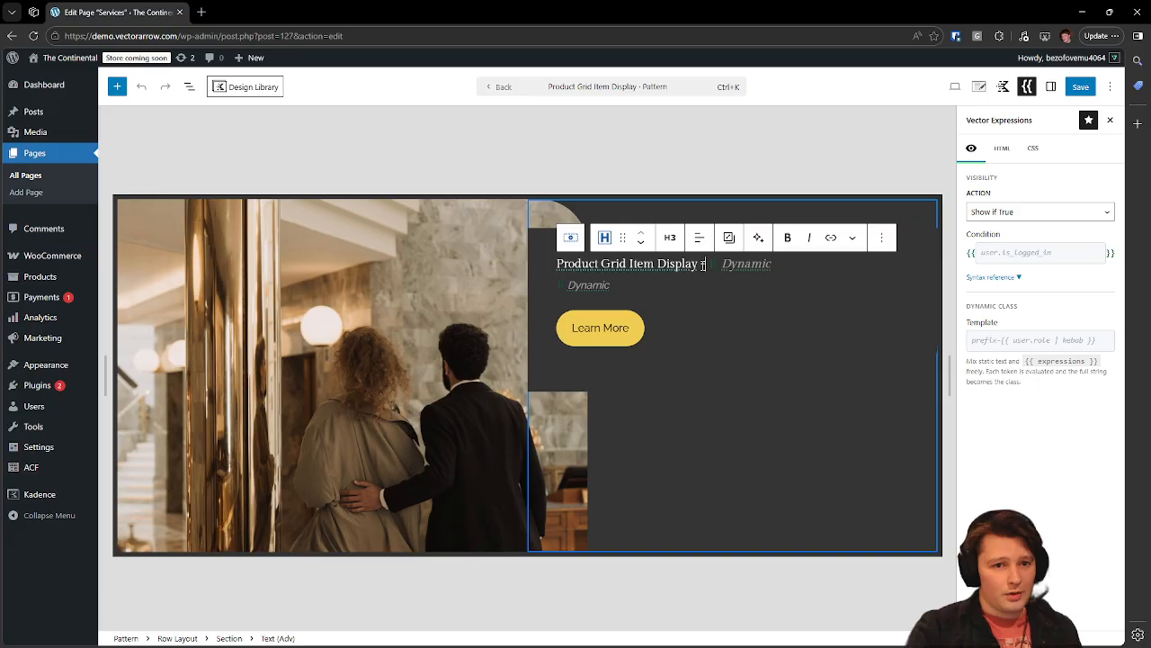
{"action": "left_click", "coordinate": [591, 288]}
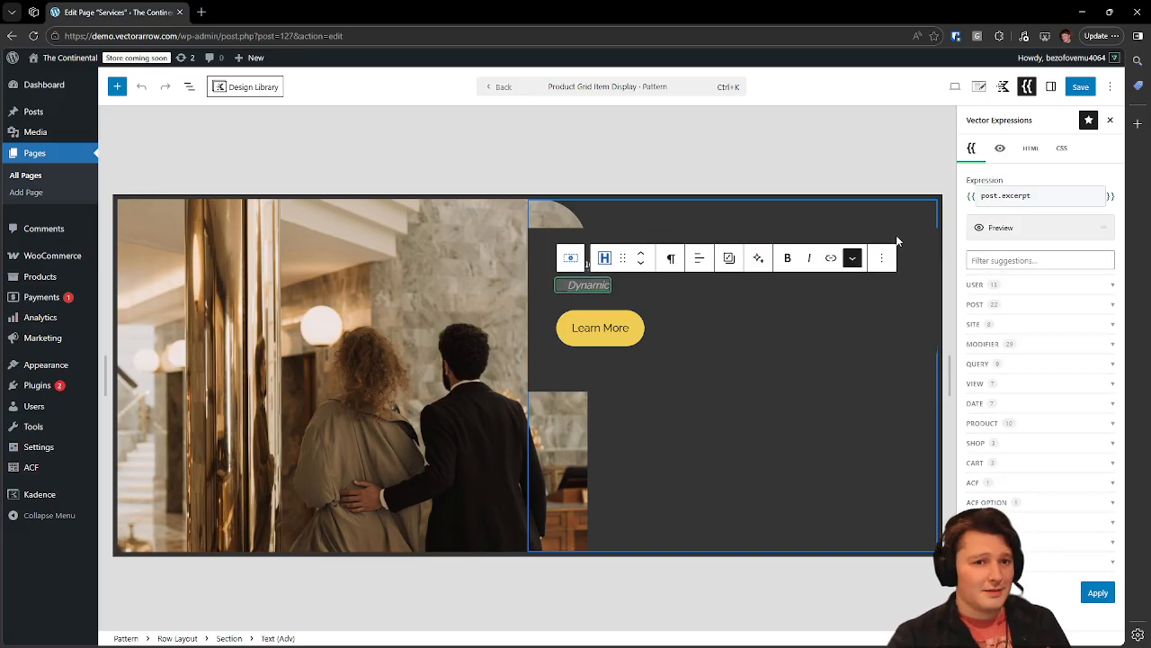
Examine the Learn More button's visibility actions, condition and dynamic class template in Vector Expressions.
{"action": "left_click", "coordinate": [616, 326]}
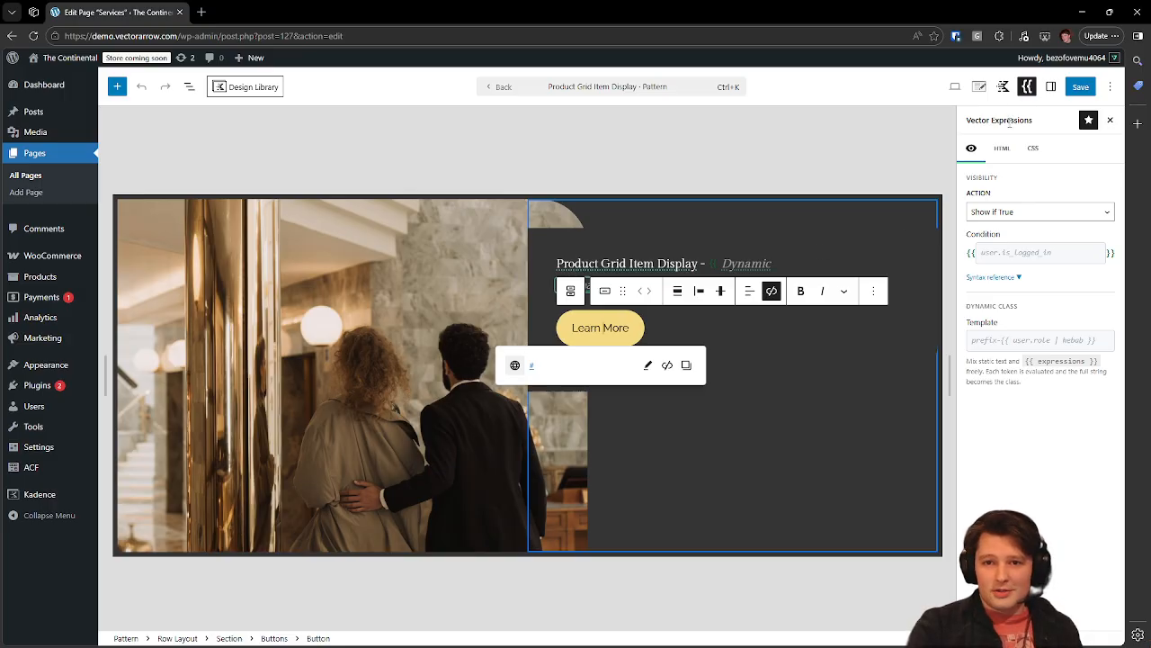
{"action": "left_click", "coordinate": [1009, 214]}
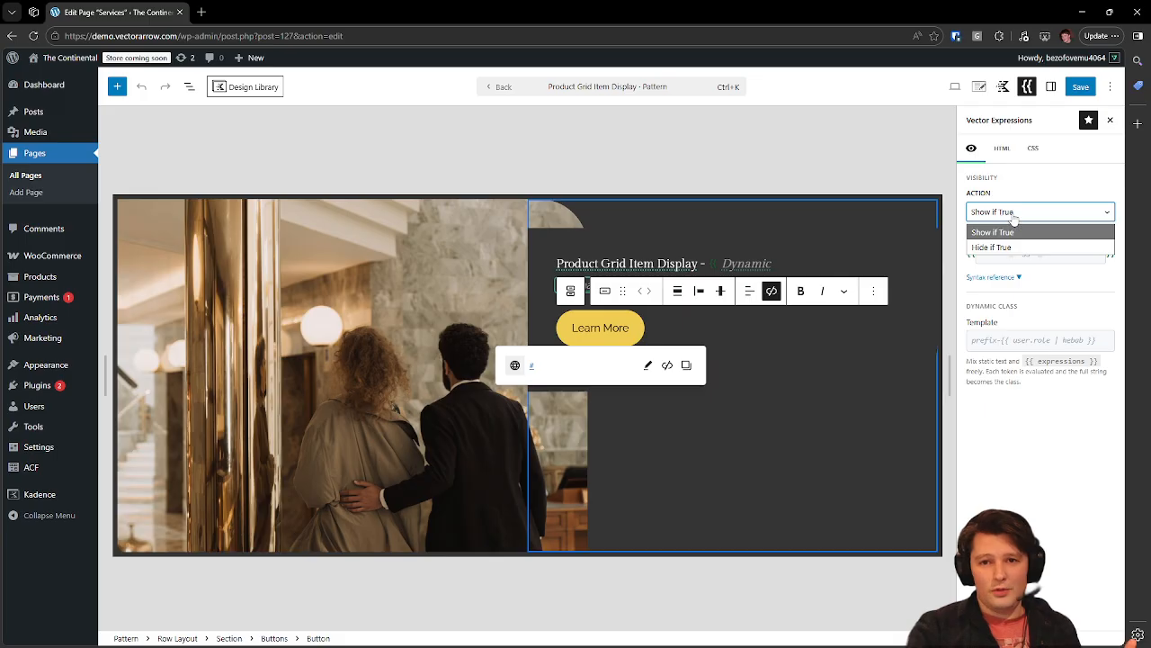
{"action": "left_click", "coordinate": [1011, 227]}
{"action": "left_click", "coordinate": [1016, 252]}
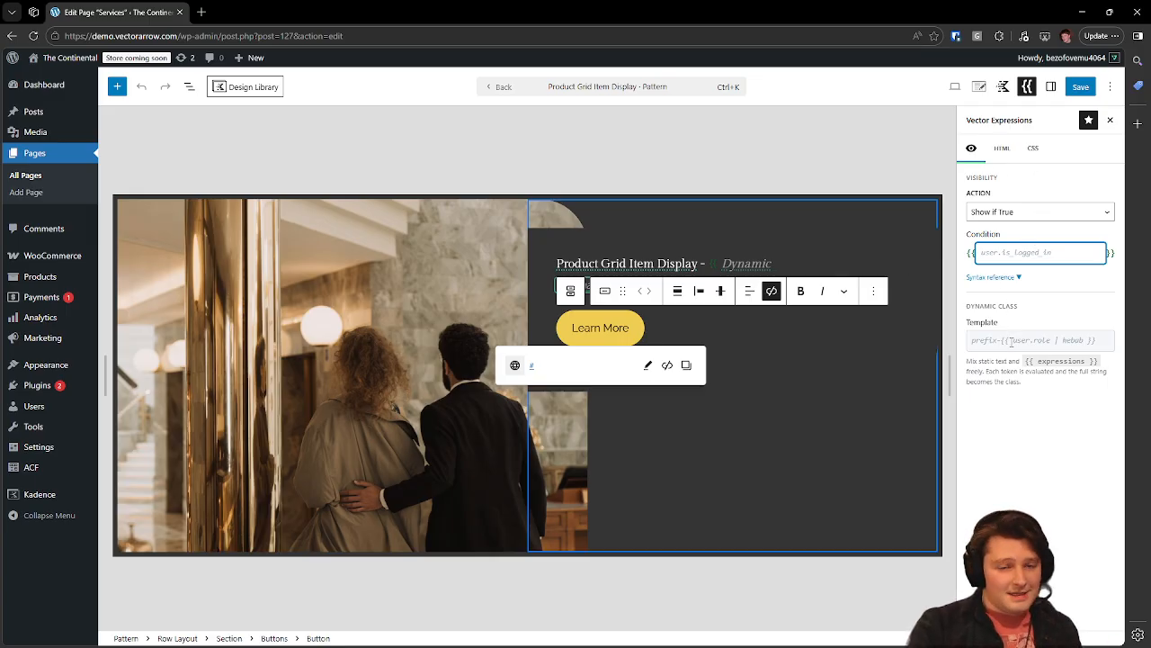
{"action": "left_click", "coordinate": [1012, 340]}
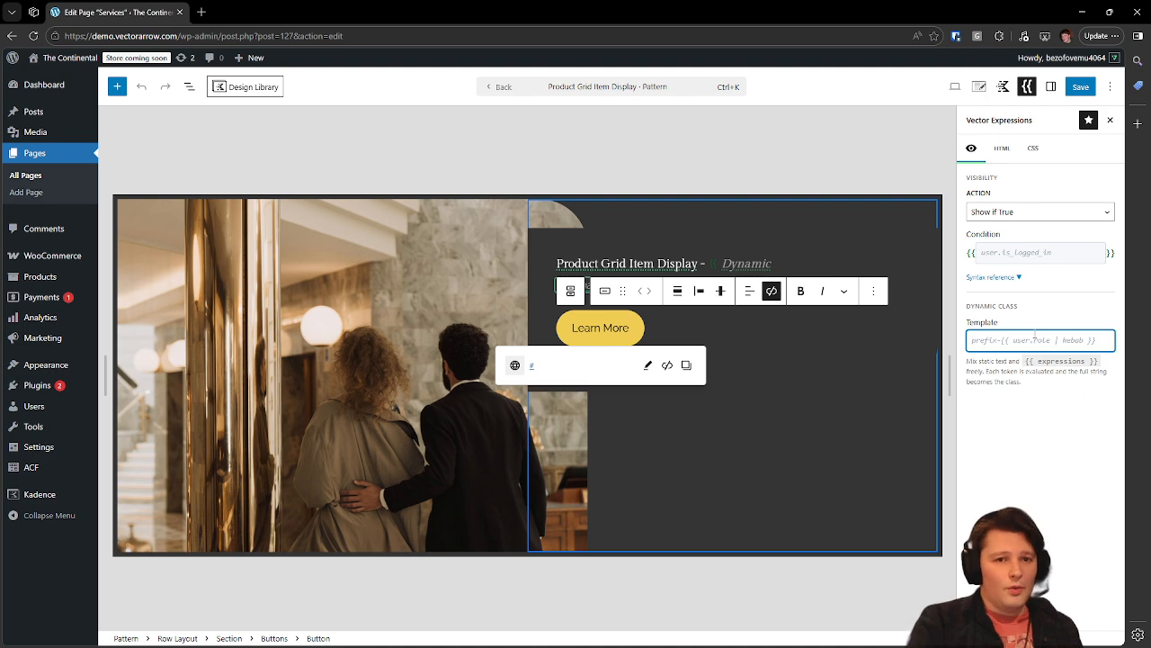
Examine the Learn More button's dynamic HTML attributes, focusing on the link URL expression.
{"action": "left_click", "coordinate": [1003, 149]}
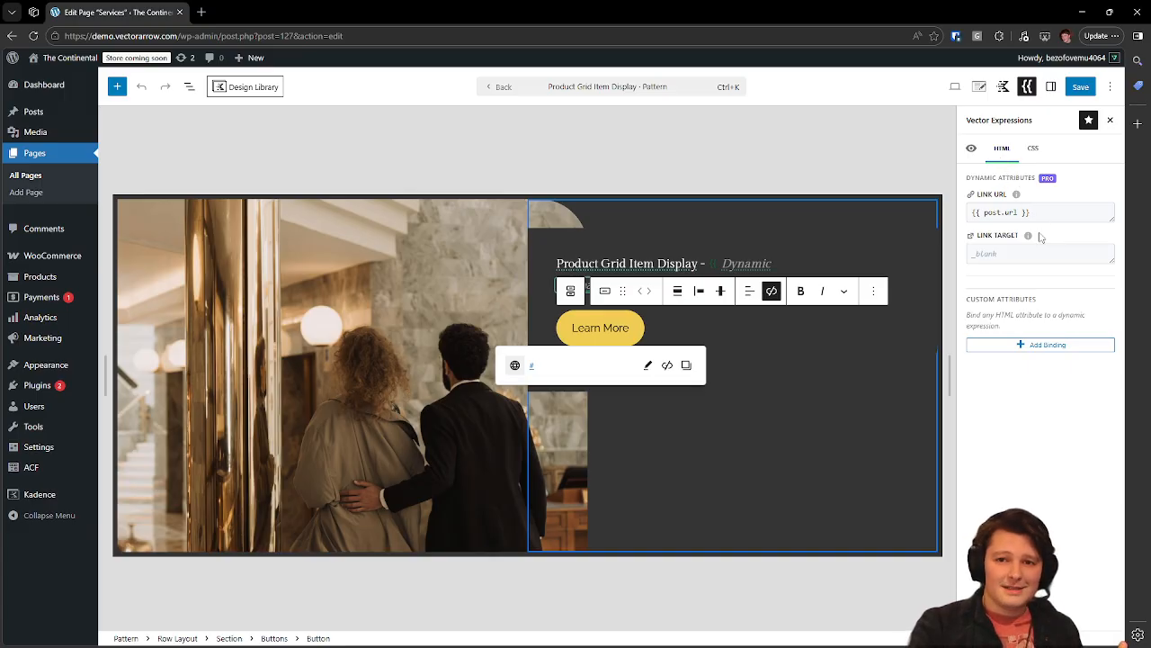
{"action": "left_click_drag", "start_coordinate": [1039, 213], "coordinate": [965, 218]}
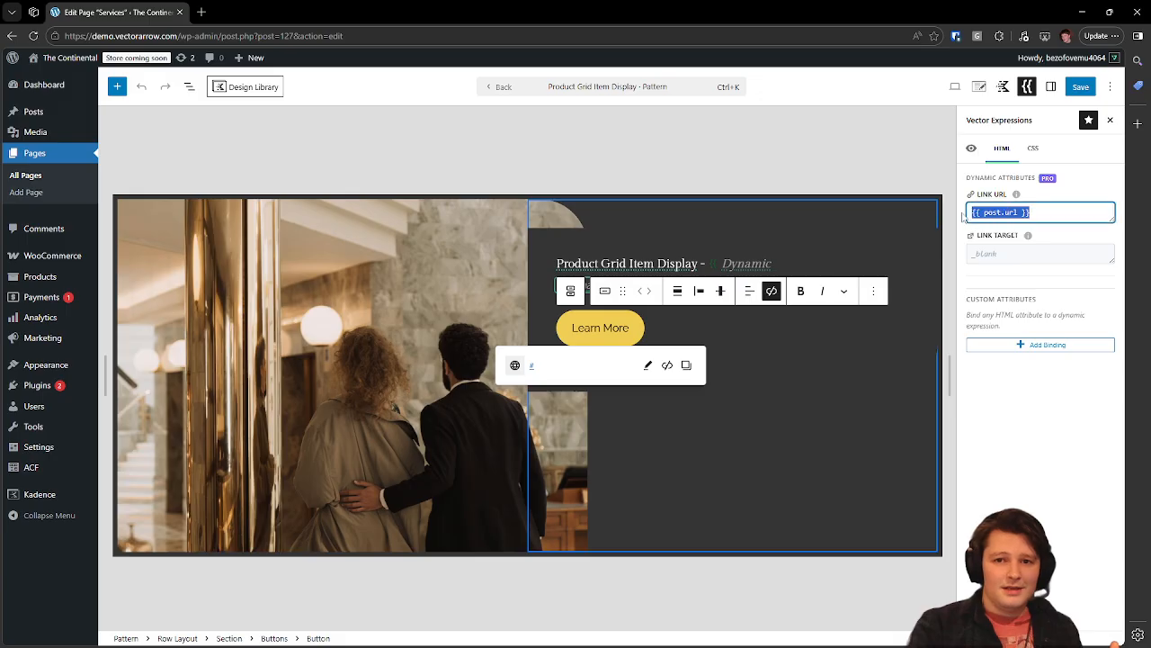
{"action": "left_click", "coordinate": [1052, 218]}
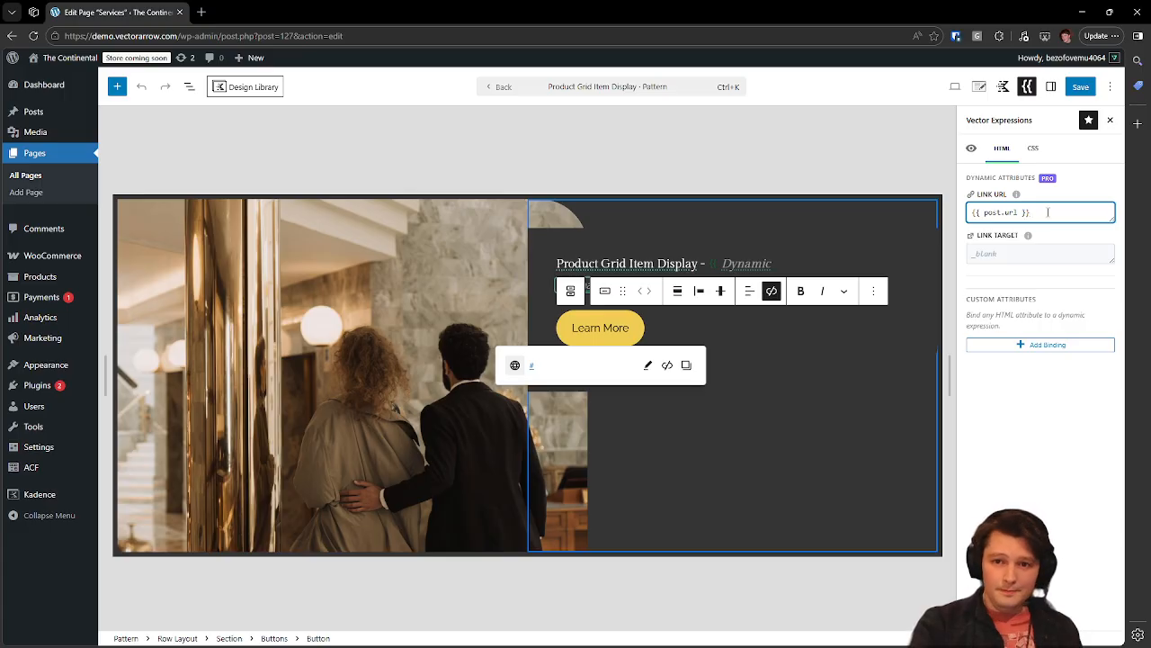
{"action": "left_click_drag", "start_coordinate": [1048, 216], "coordinate": [974, 218]}
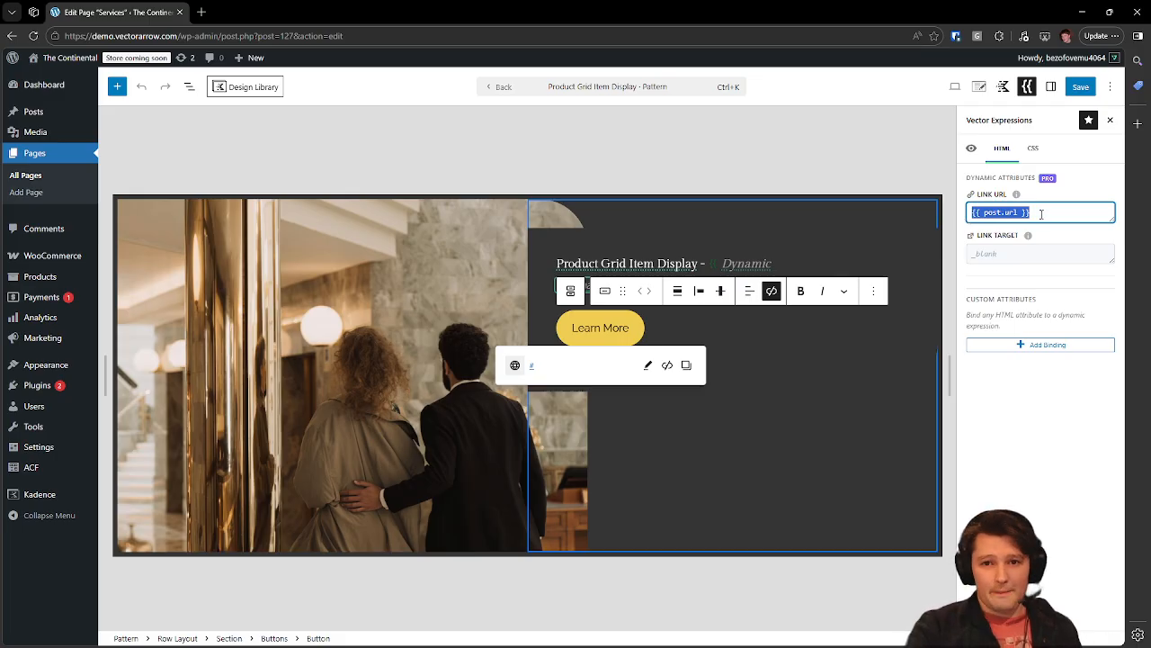
{"action": "left_click", "coordinate": [1041, 214]}
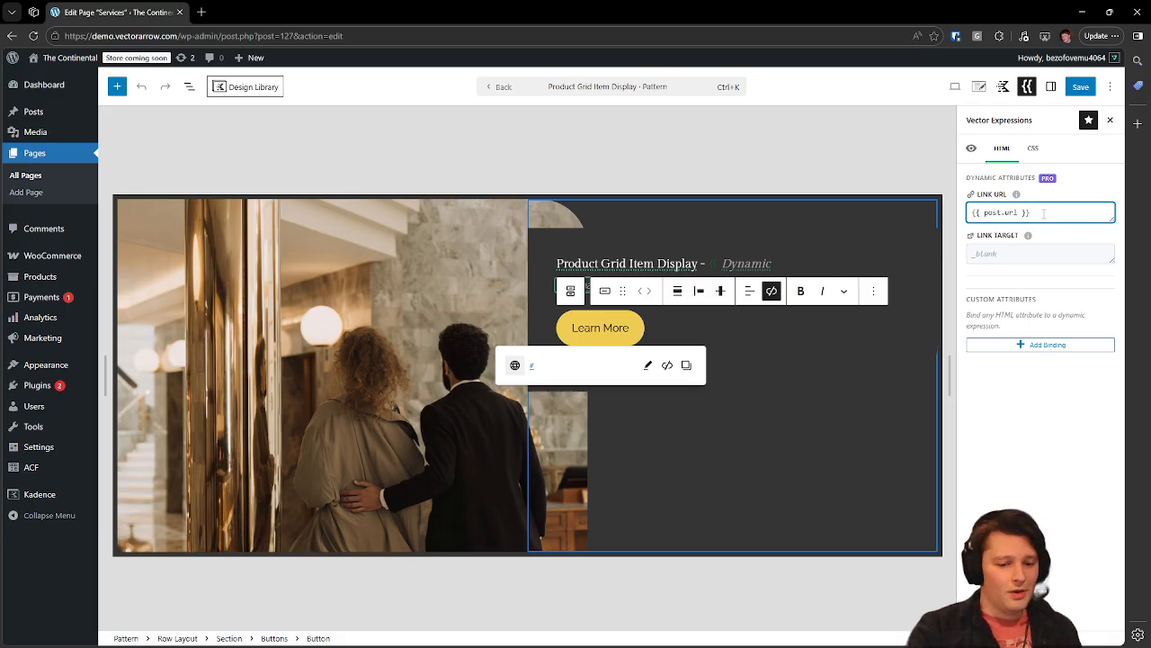
Try appending the static text "-prefix" and "#anchor" to the button's {{ post.url }} link, and remove the added text.
{"action": "type", "text": "-prefix"}
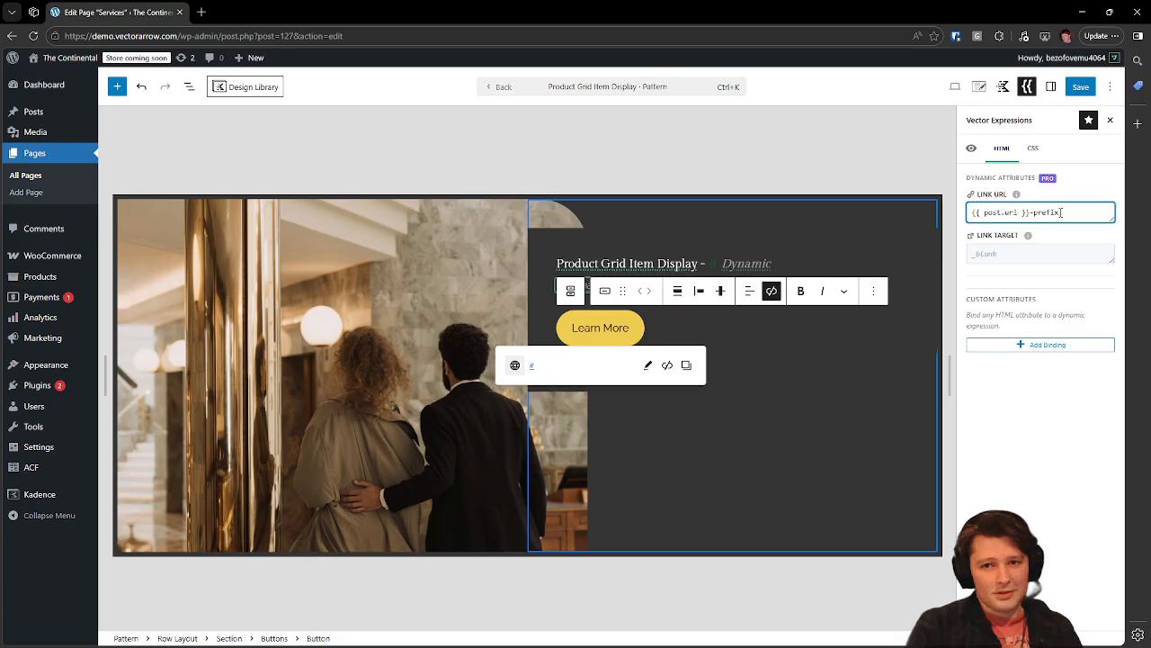
{"action": "left_click_drag", "start_coordinate": [1059, 213], "coordinate": [1030, 213]}
{"action": "type", "text": "#"}
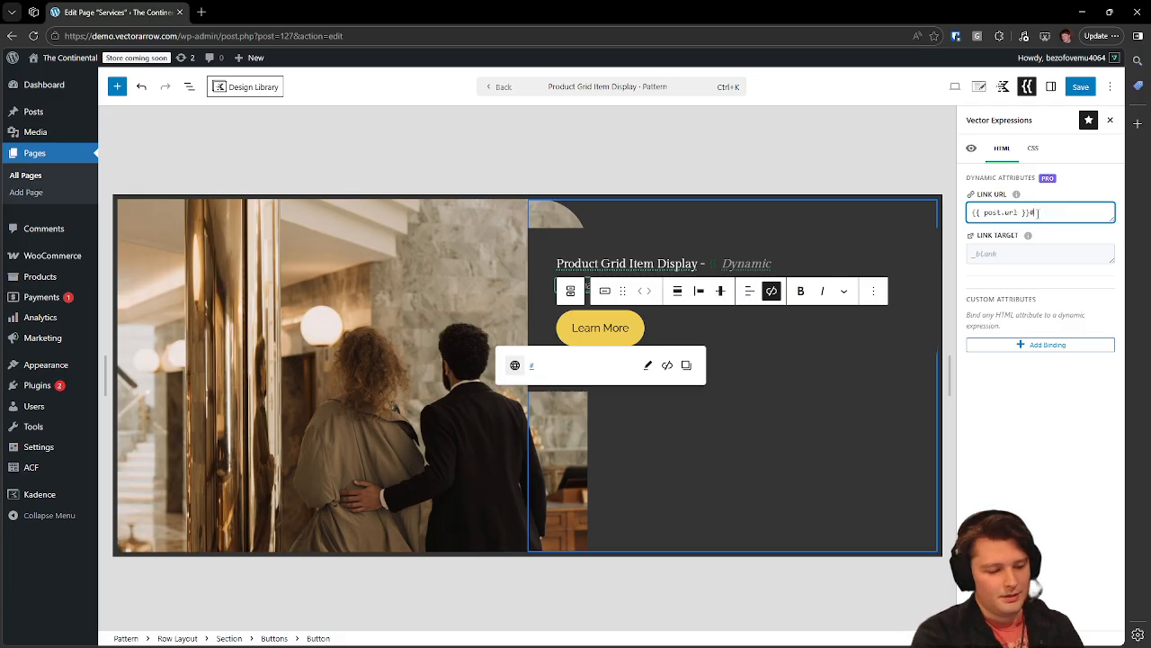
{"action": "type", "text": "anchor"}
{"action": "key", "text": "ctrl+shift+Left"}
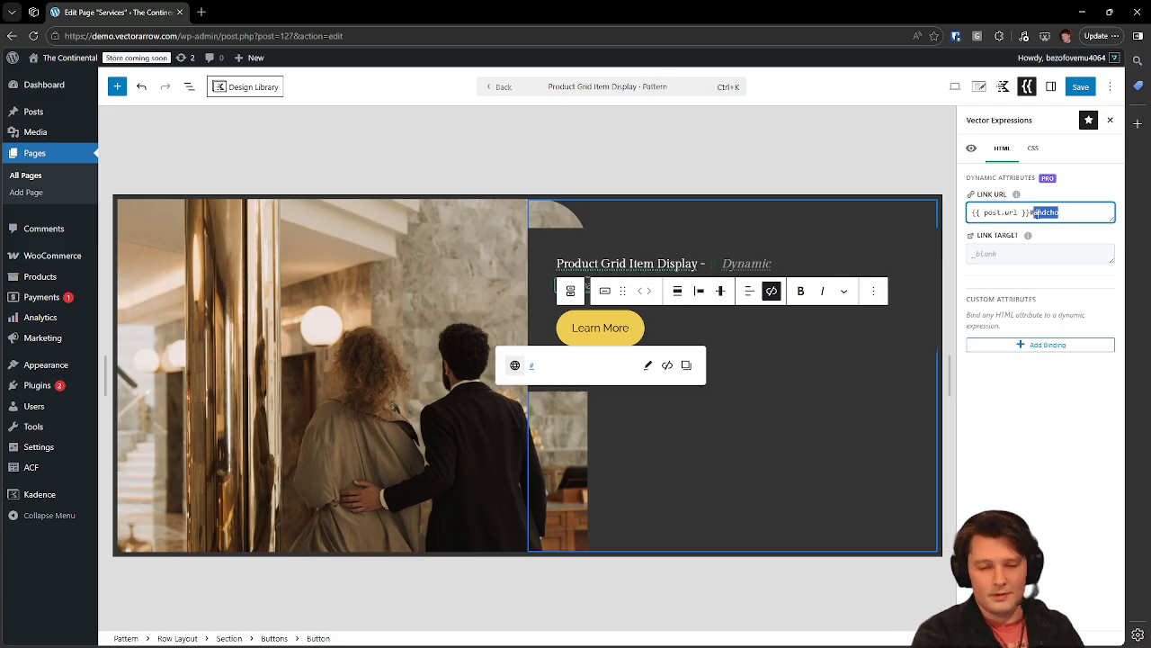
{"action": "type", "text": "anchor"}
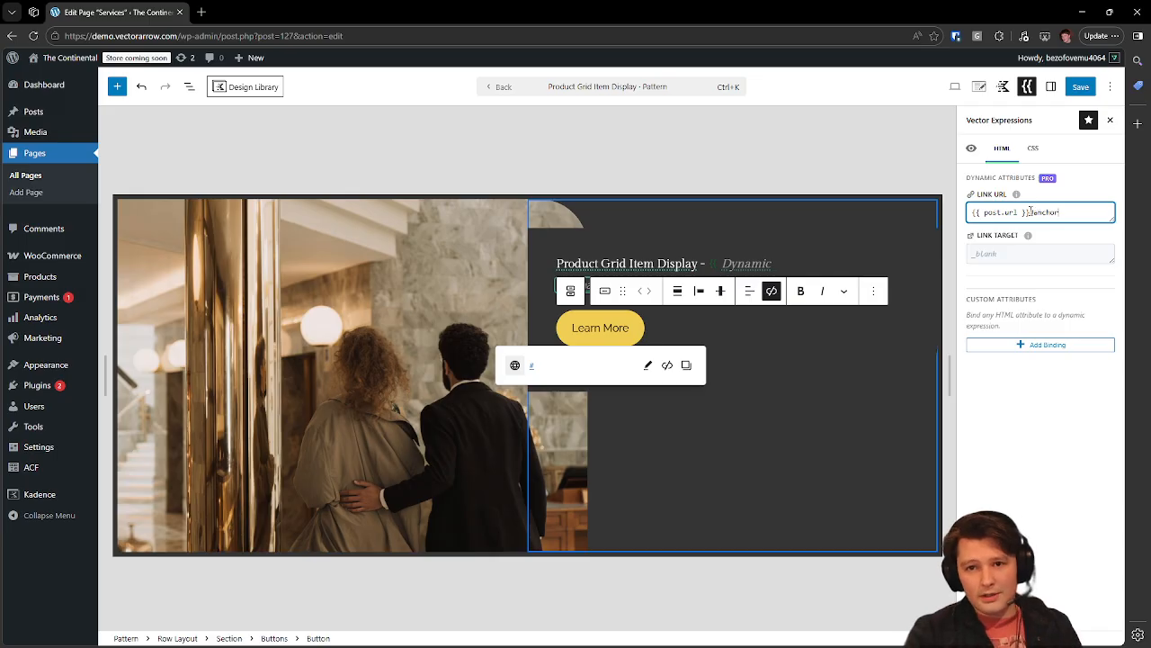
{"action": "left_click_drag", "start_coordinate": [1030, 212], "coordinate": [1080, 212]}
{"action": "key", "text": "BackSpace"}
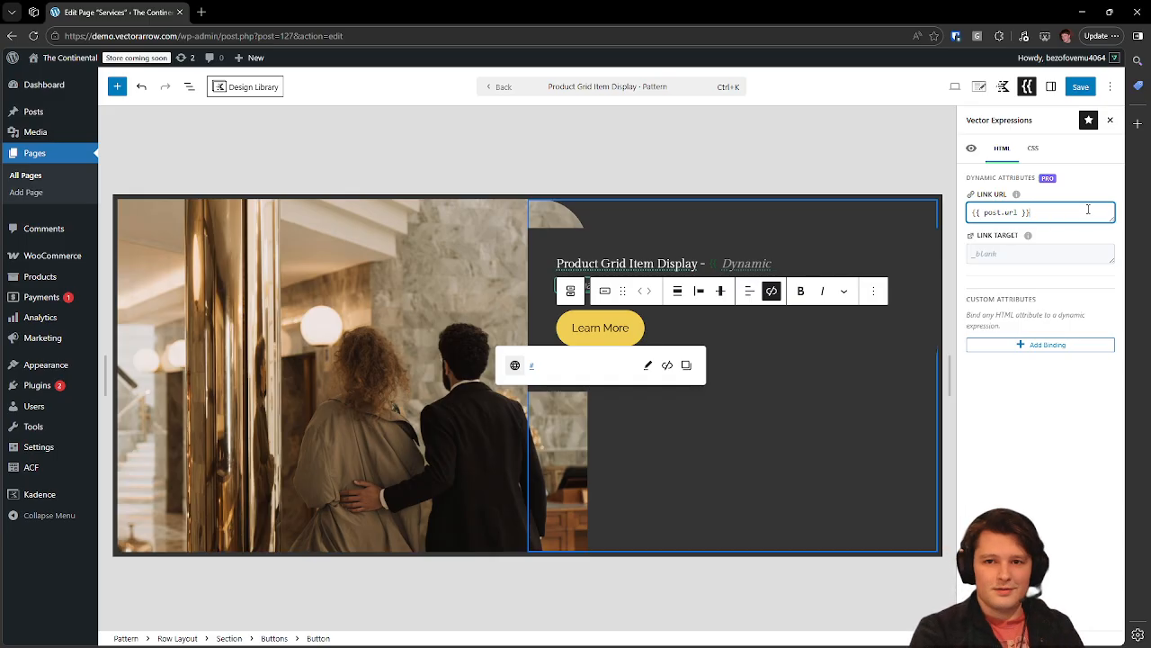
Try adding a second expression, {{ post.title }}, after {{ post.url }} in the button's link URL, and delete it again.
{"action": "type", "text": "{"}
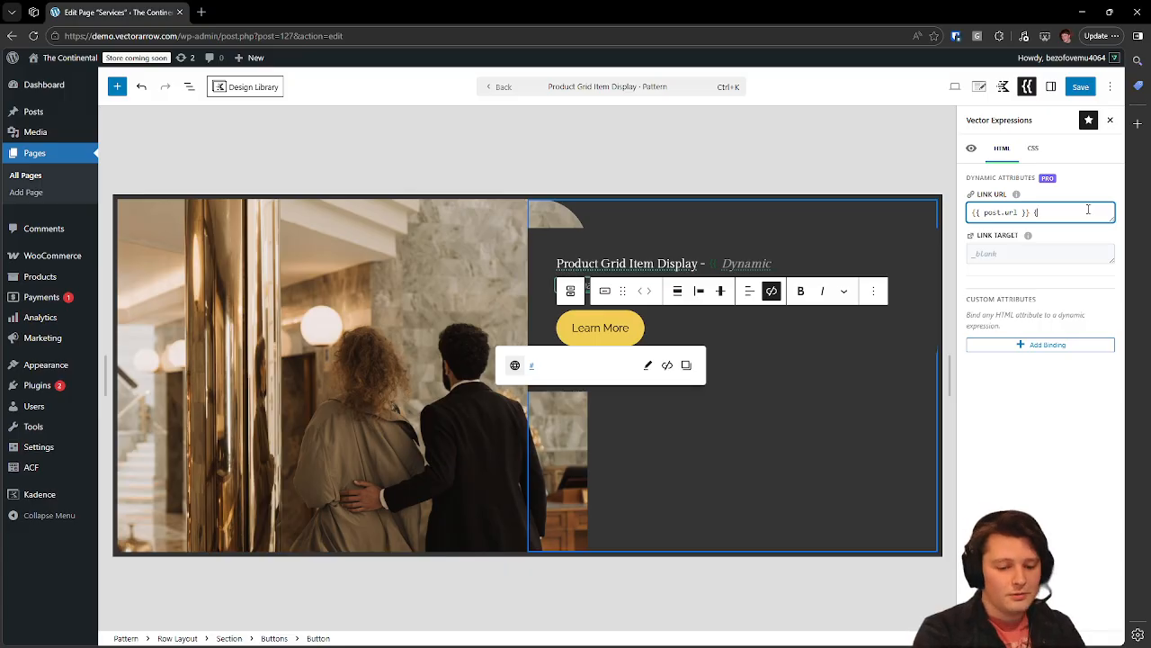
{"action": "type", "text": "{ }}"}
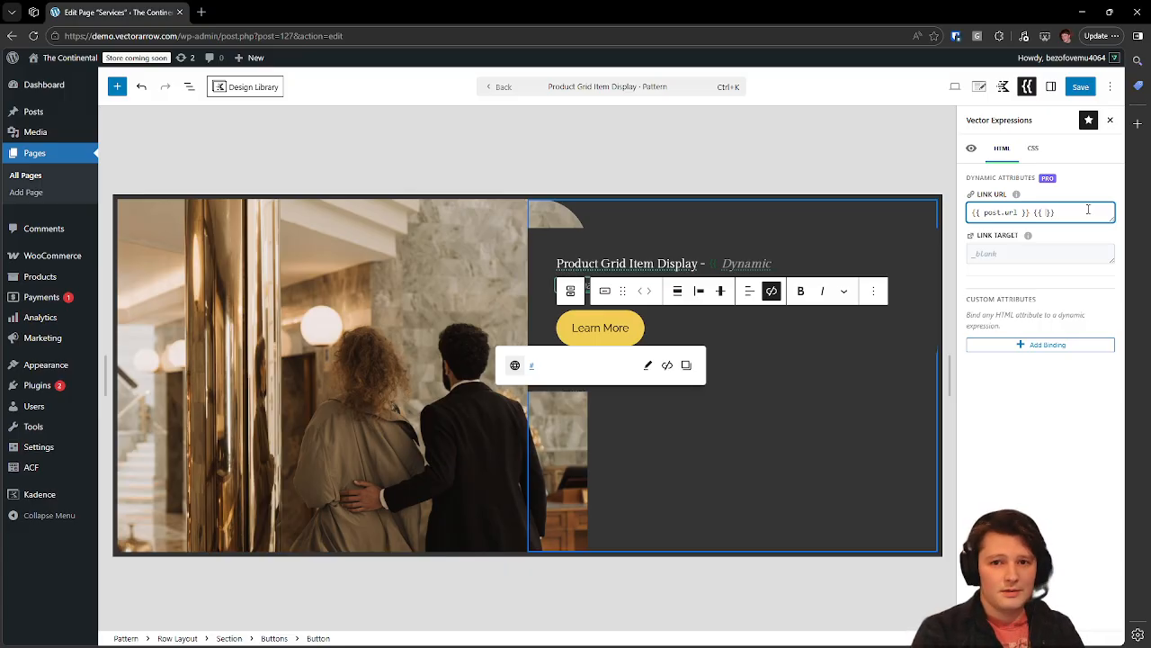
{"action": "type", "text": "post.title"}
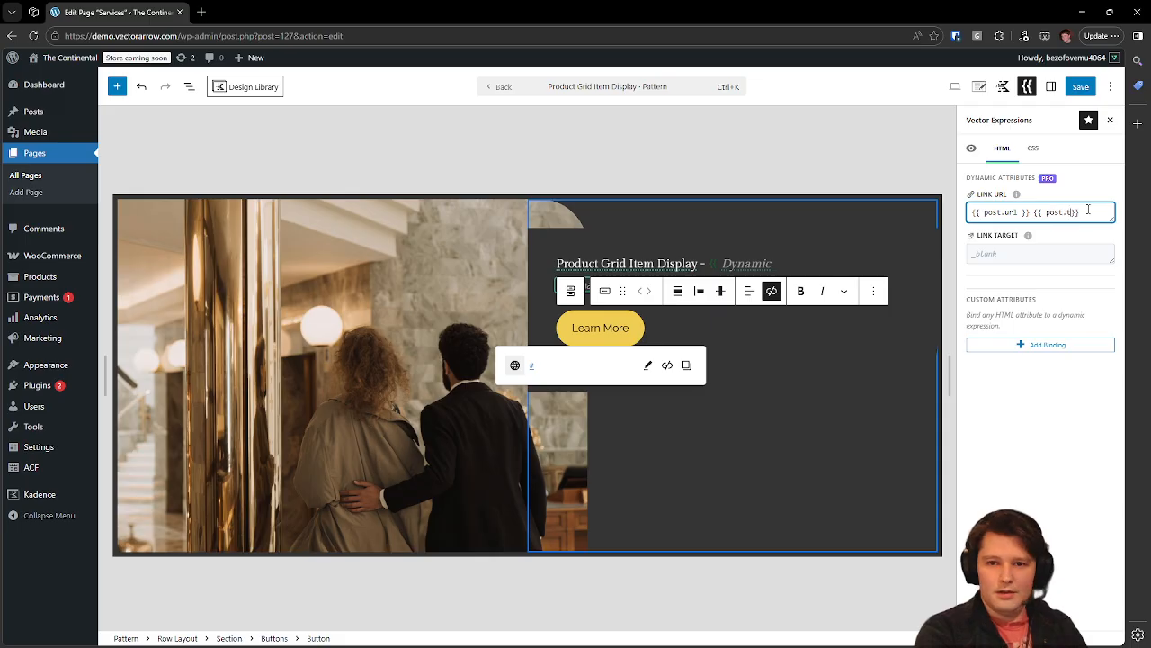
{"action": "left_click_drag", "start_coordinate": [1034, 212], "coordinate": [1103, 212]}
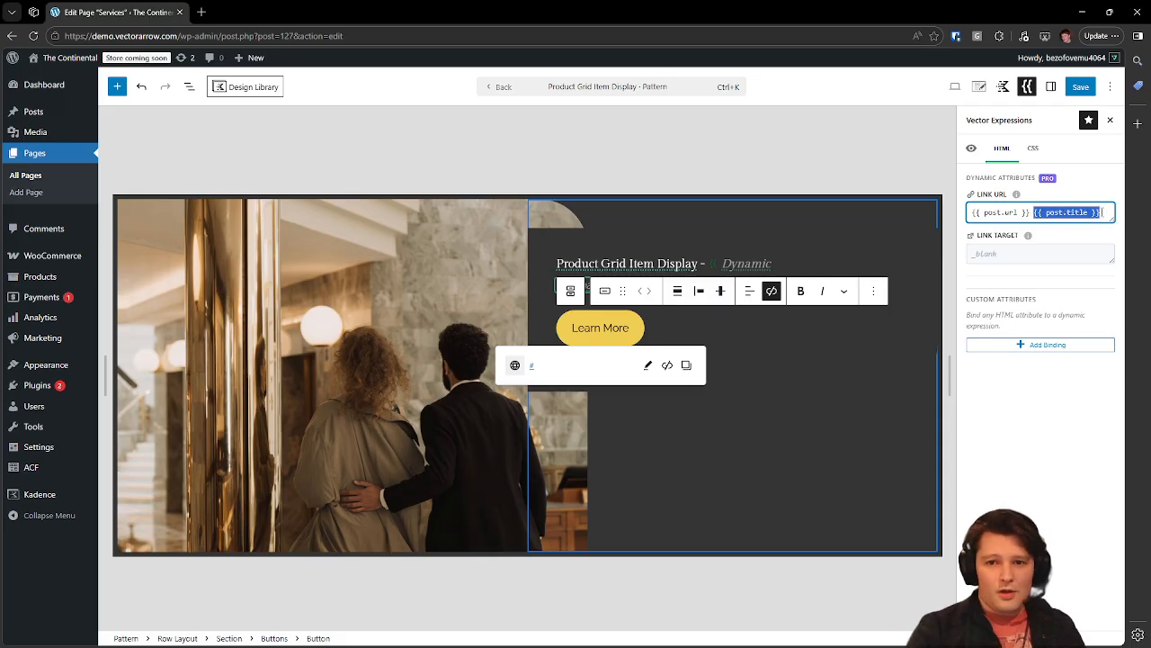
{"action": "key", "text": "BackSpace"}
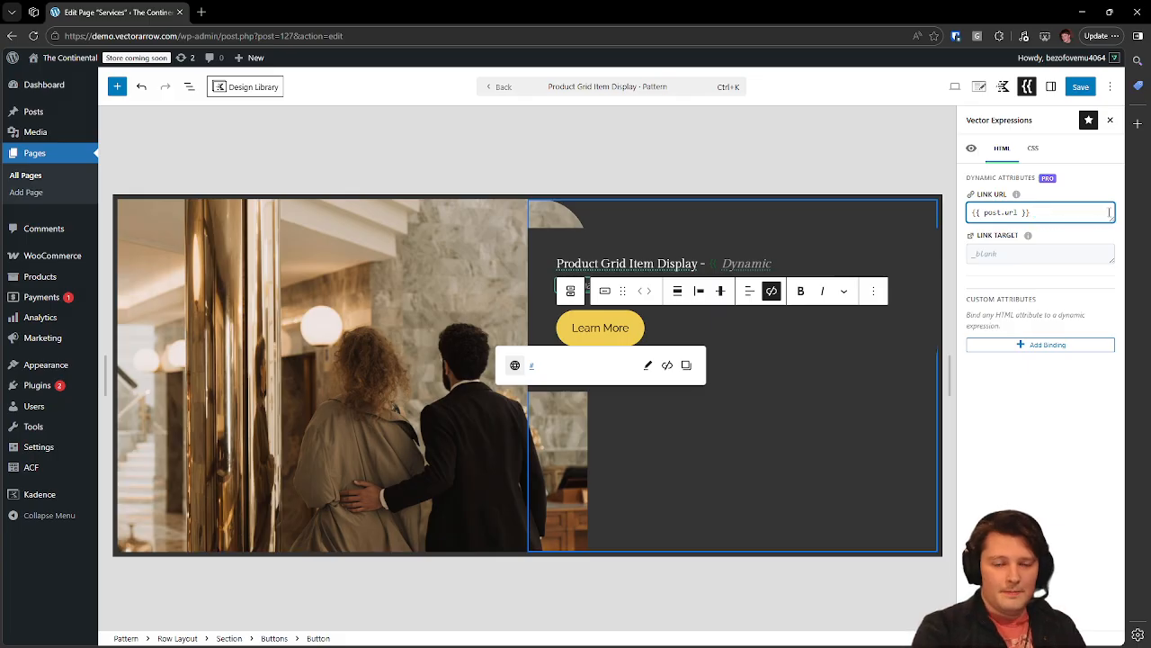
Try adding two custom attribute bindings to the Learn More button, going through the first one's target element, attribute and expression, and remove both bindings.
{"action": "left_click", "coordinate": [1035, 347]}
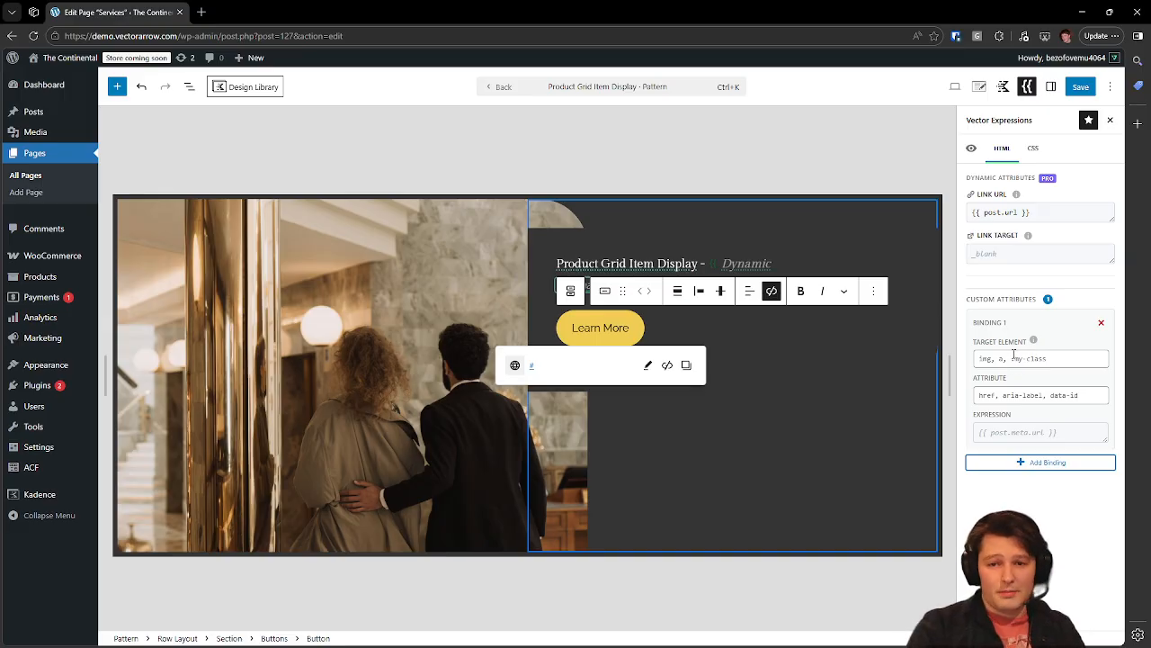
{"action": "left_click", "coordinate": [1012, 359]}
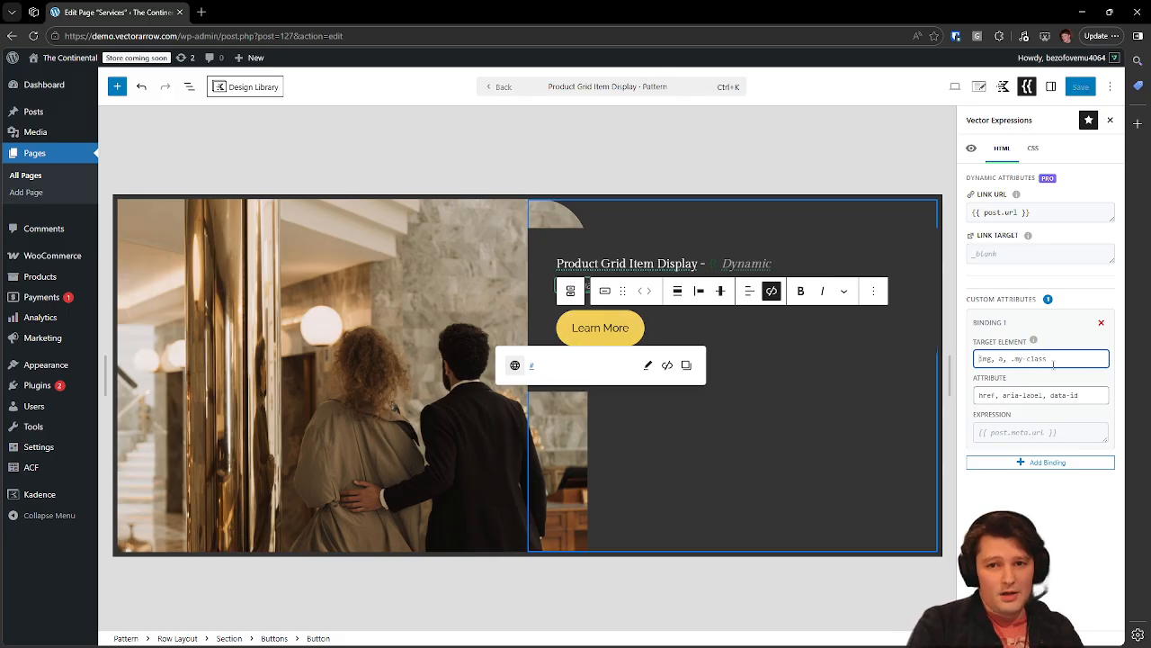
{"action": "left_click", "coordinate": [1041, 396]}
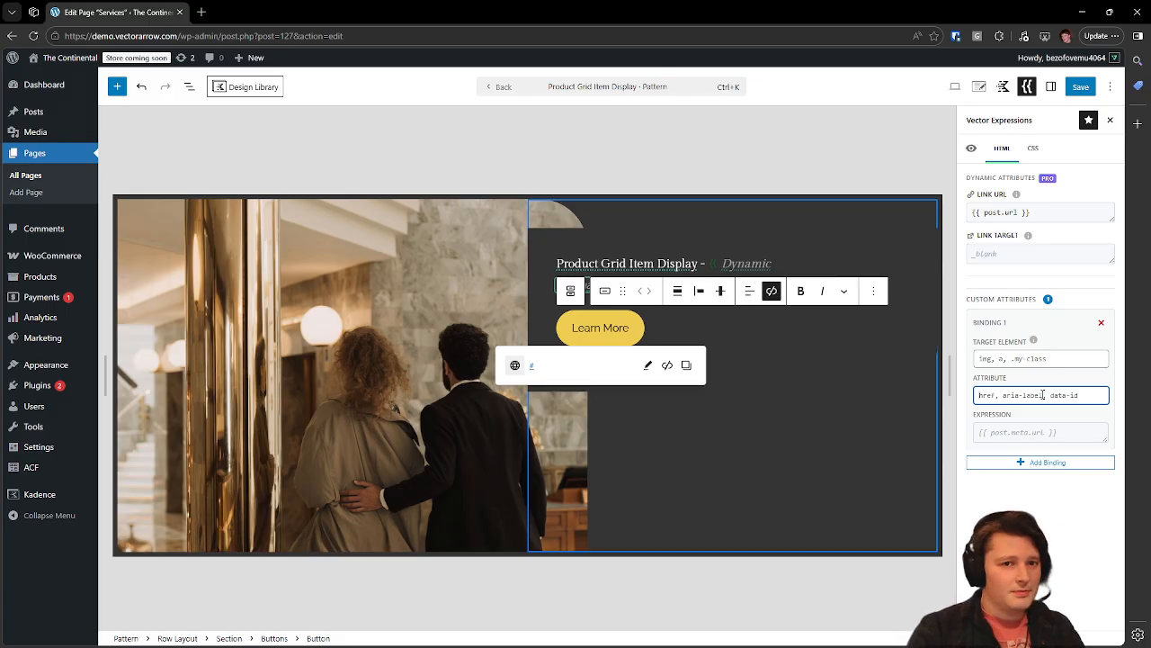
{"action": "left_click", "coordinate": [1045, 435]}
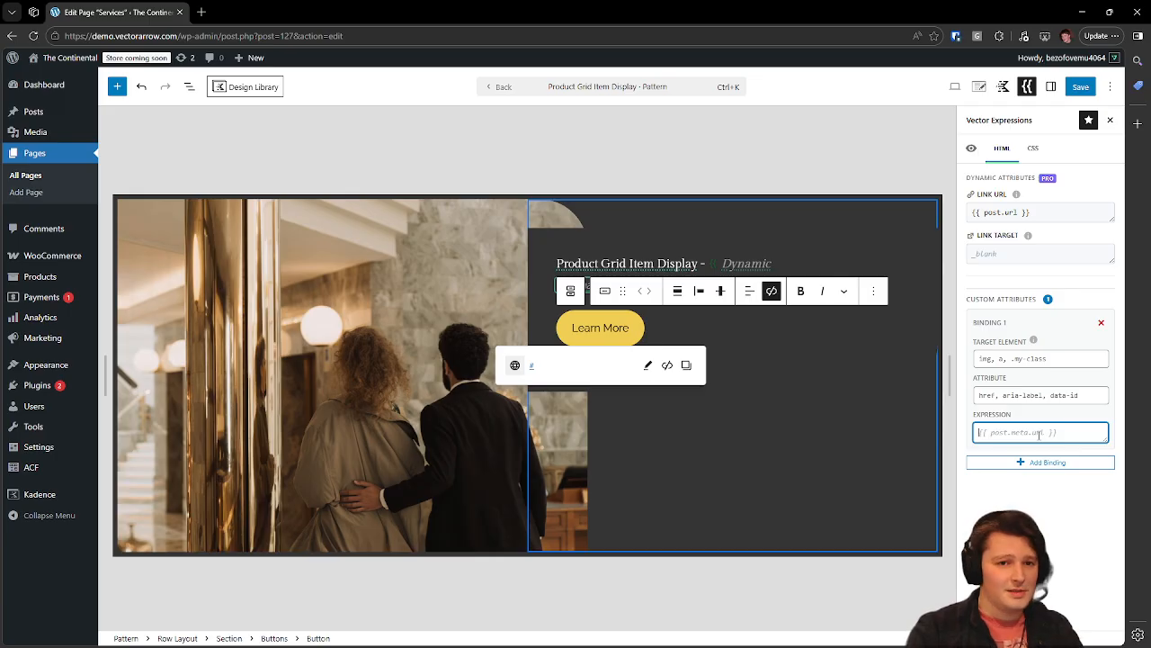
{"action": "left_click", "coordinate": [1046, 462]}
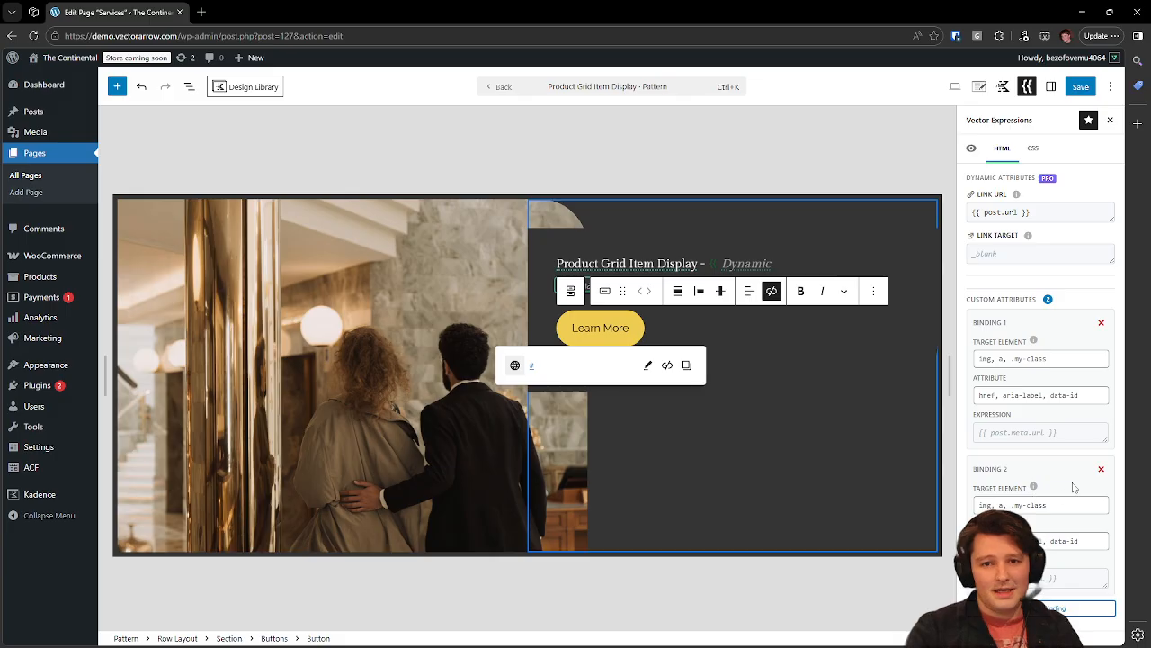
{"action": "left_click", "coordinate": [1101, 468]}
{"action": "left_click", "coordinate": [1101, 322]}
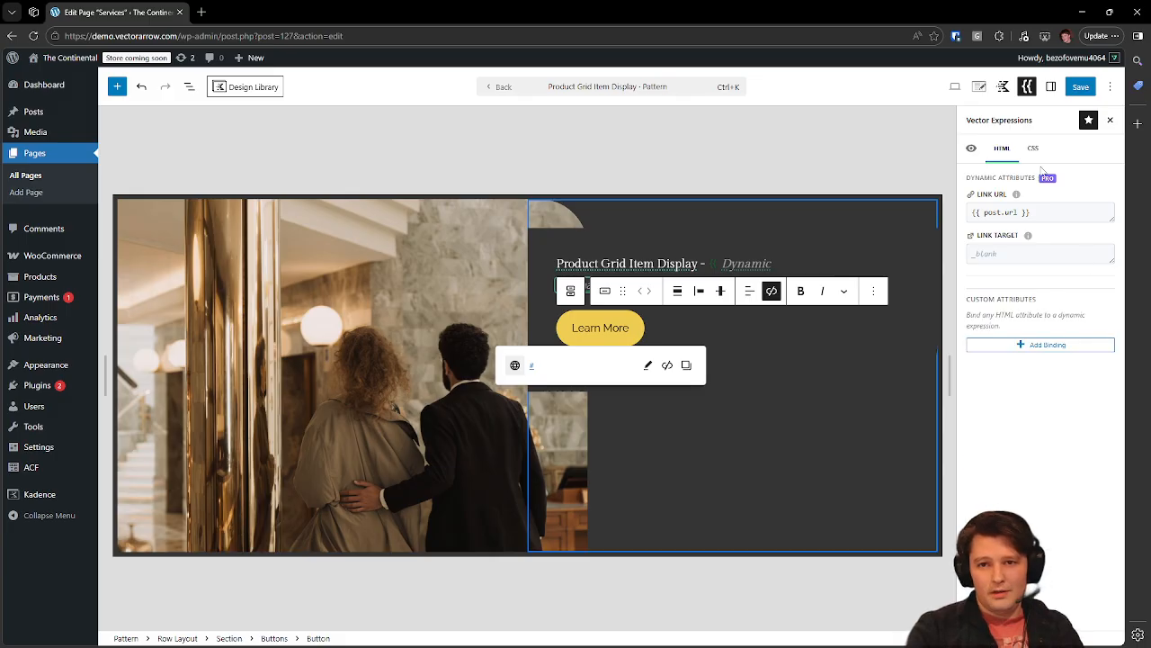
Examine the Learn More button's dynamic CSS, focusing on the link selector, the --global-palette-btn-bg variable and its price-based color expression.
{"action": "left_click", "coordinate": [1033, 149]}
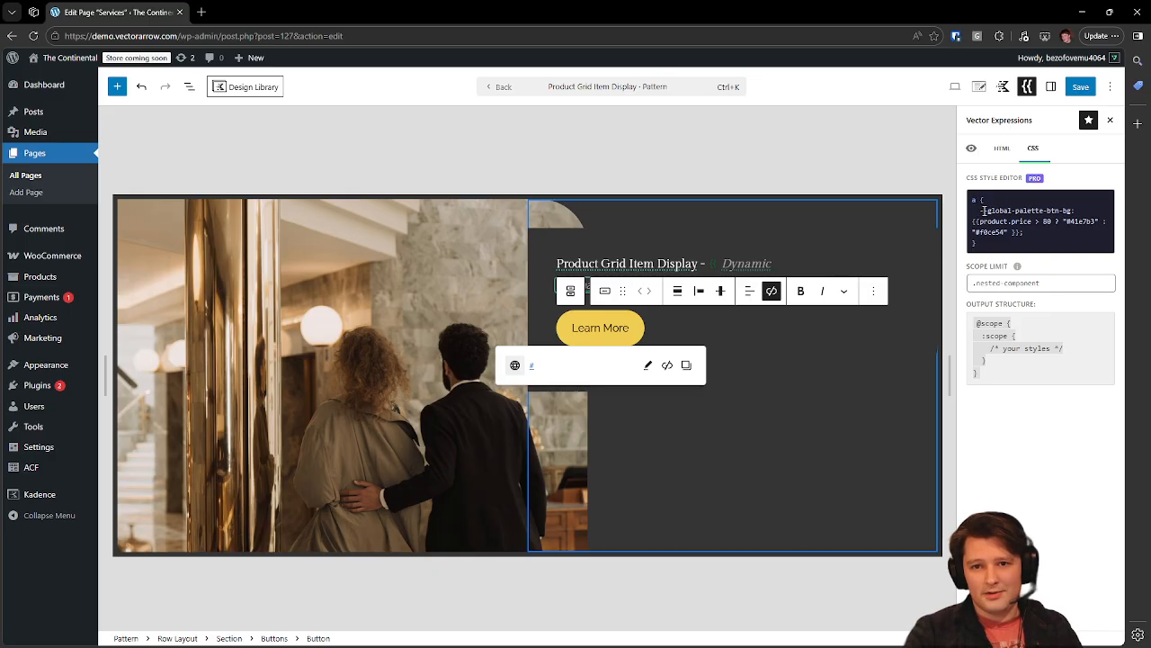
{"action": "left_click_drag", "start_coordinate": [982, 210], "coordinate": [1072, 210]}
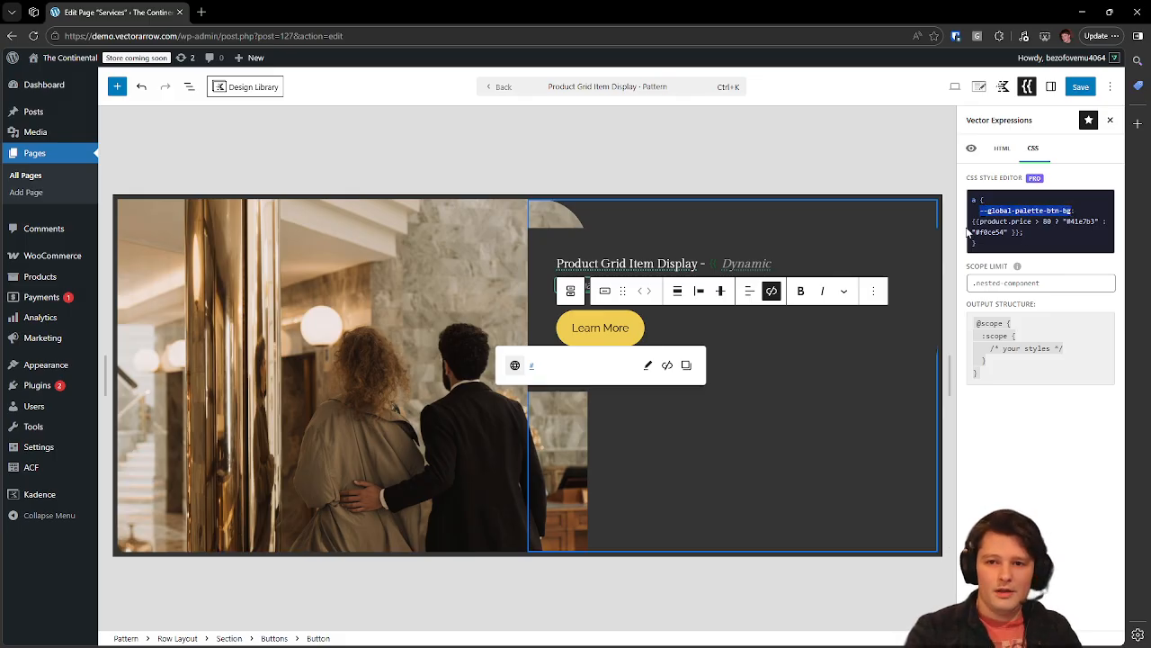
{"action": "left_click_drag", "start_coordinate": [972, 221], "coordinate": [1021, 232]}
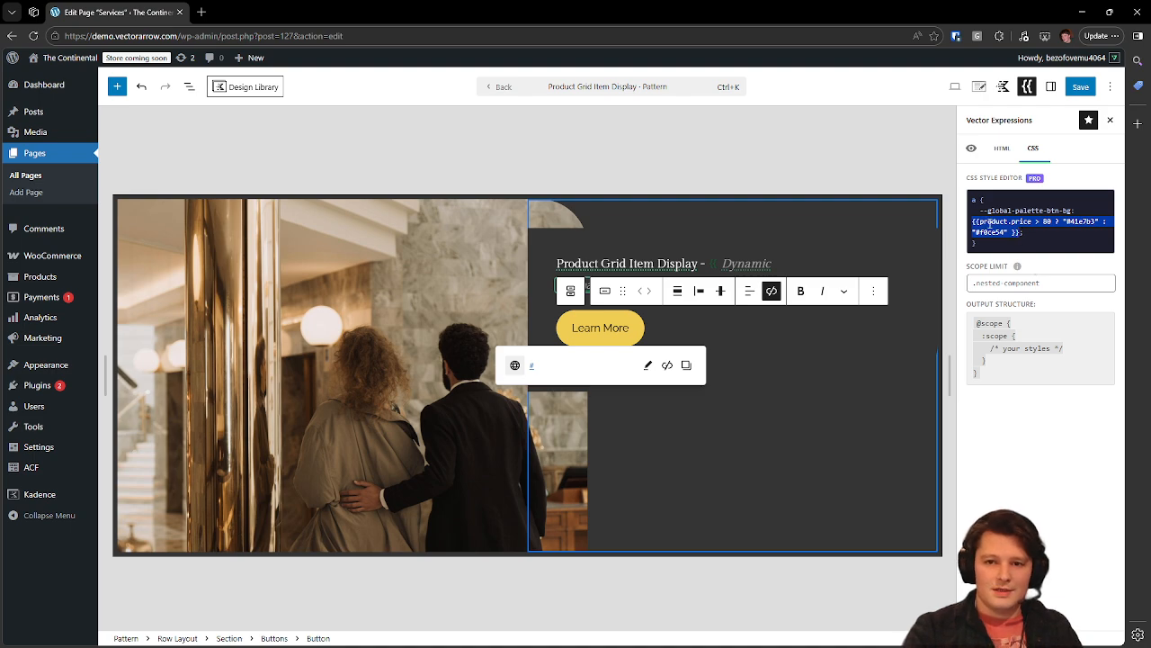
{"action": "left_click", "coordinate": [1064, 221]}
{"action": "left_click_drag", "start_coordinate": [1064, 221], "coordinate": [1103, 220]}
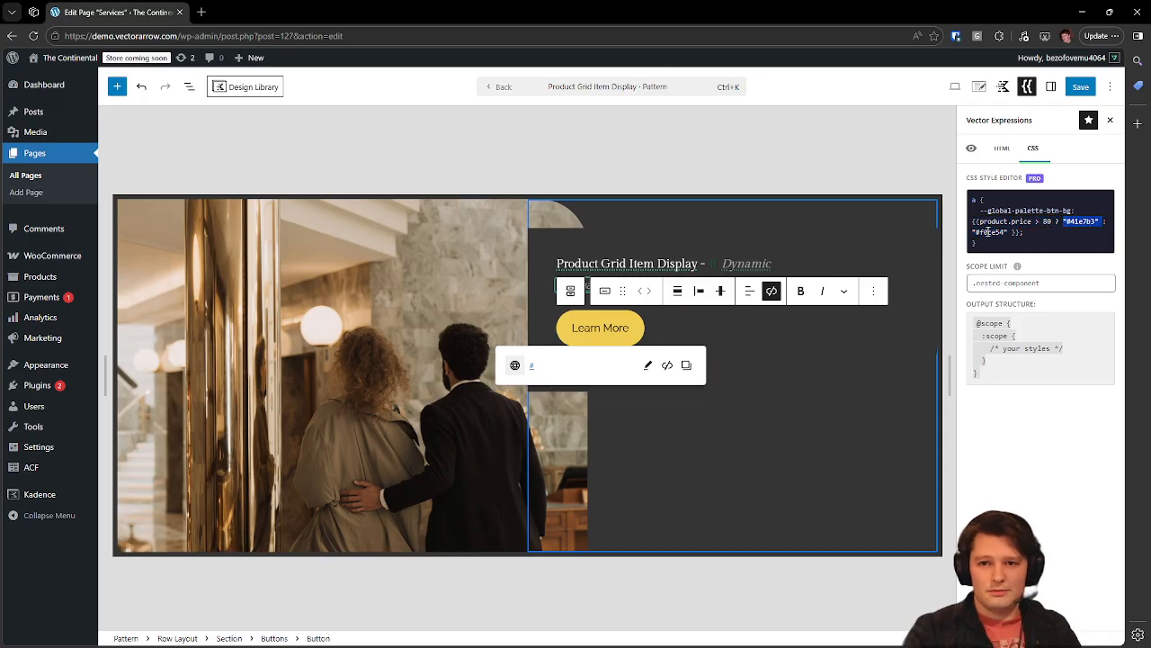
{"action": "left_click_drag", "start_coordinate": [973, 232], "coordinate": [1008, 232]}
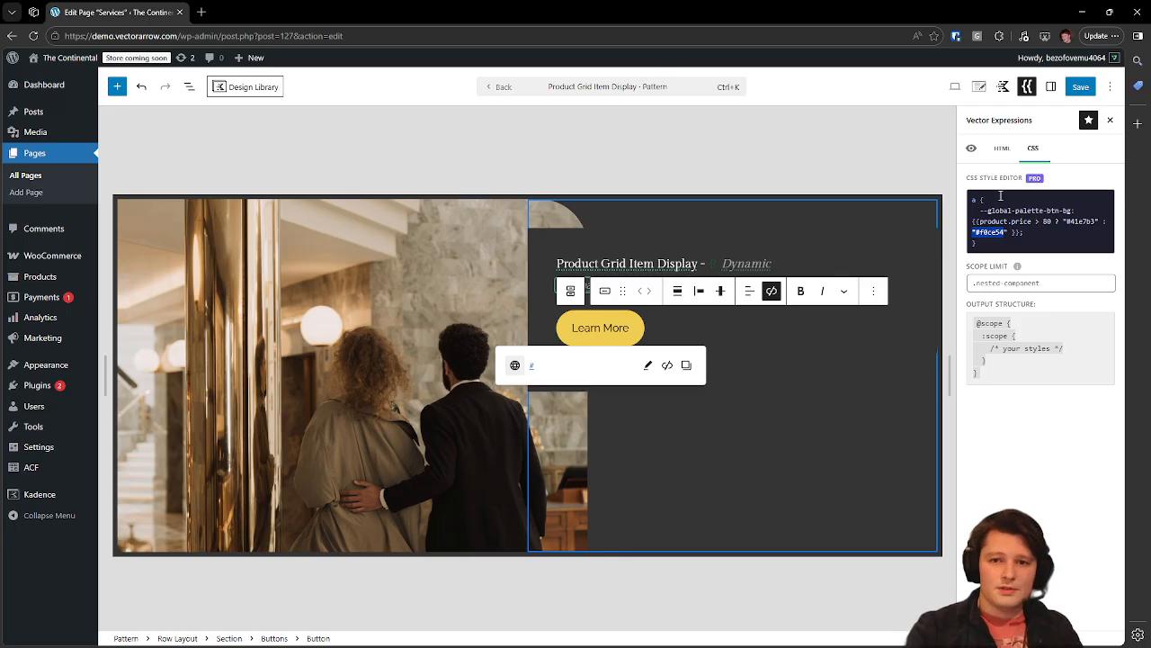
{"action": "double_click", "coordinate": [974, 199]}
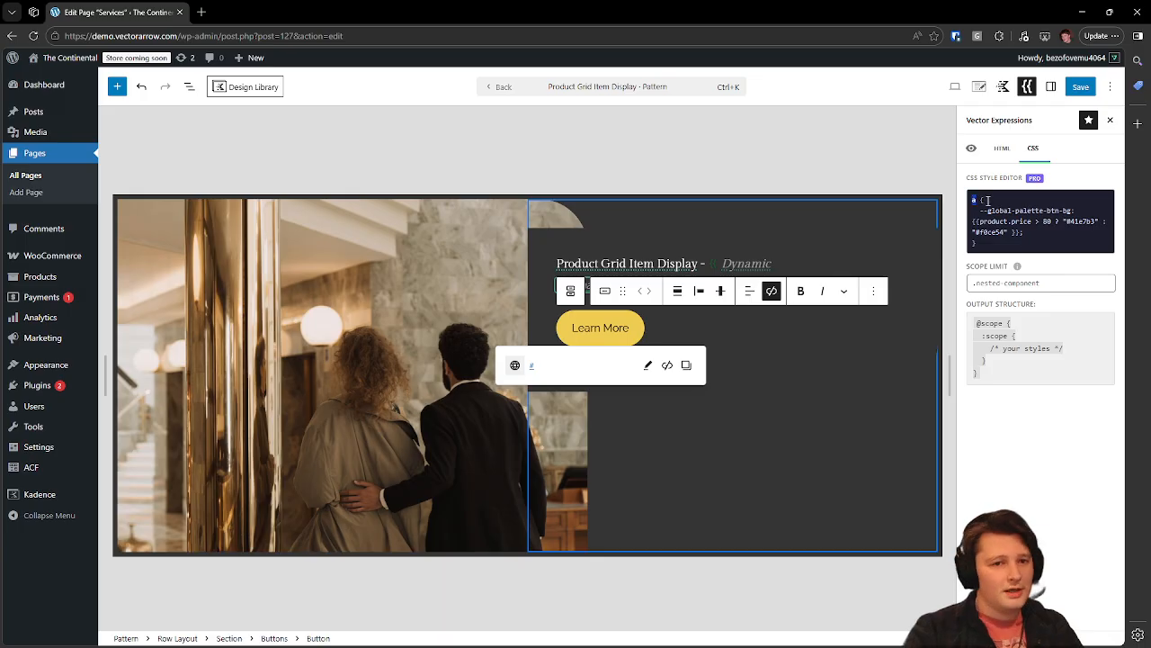
{"action": "left_click", "coordinate": [998, 202]}
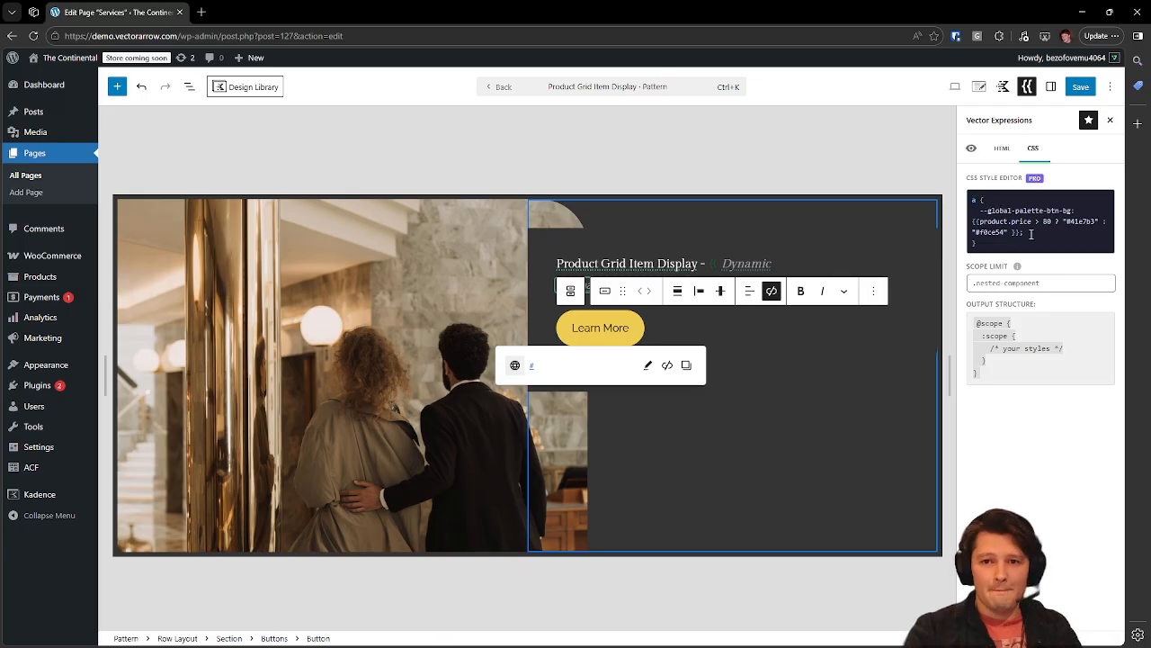
{"action": "left_click", "coordinate": [1031, 231]}
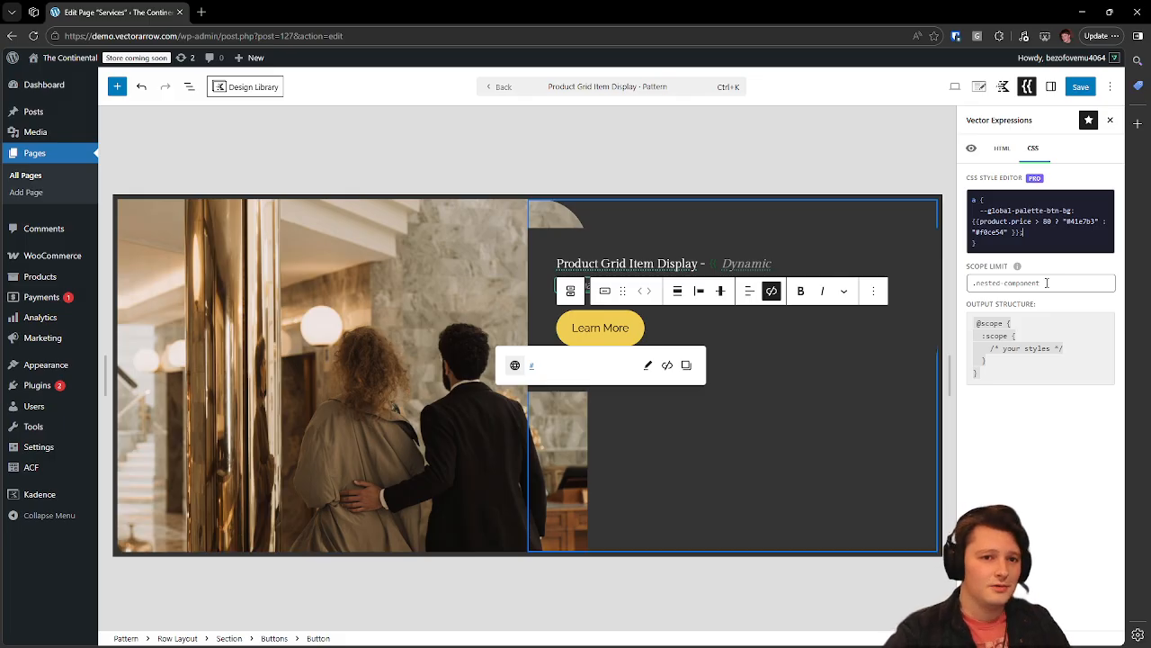
Try limiting the button's CSS scope to .test, and clear the scope limit again.
{"action": "left_click", "coordinate": [1046, 283]}
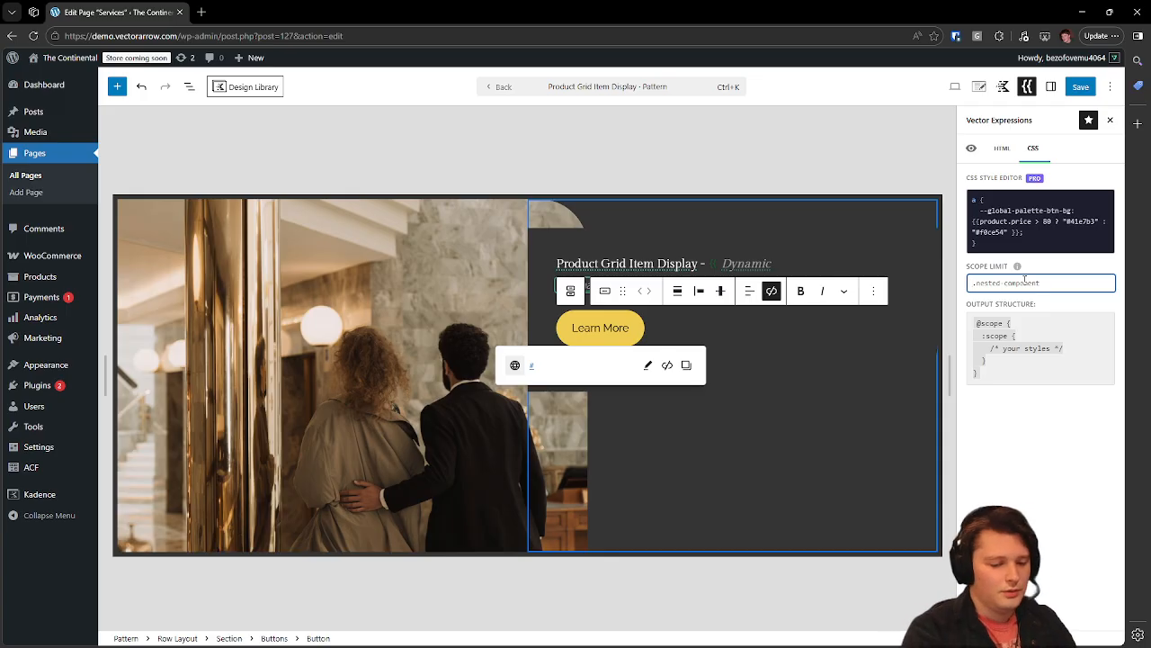
{"action": "type", "text": ".test"}
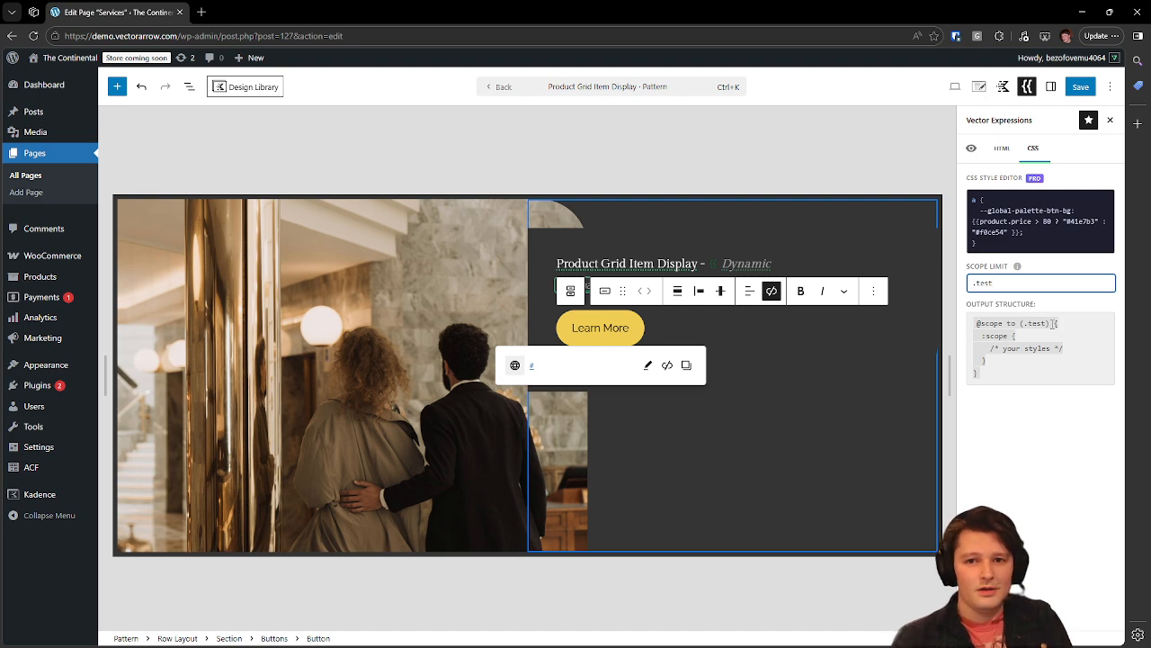
{"action": "triple_click", "coordinate": [999, 284]}
{"action": "type", "text": "="}
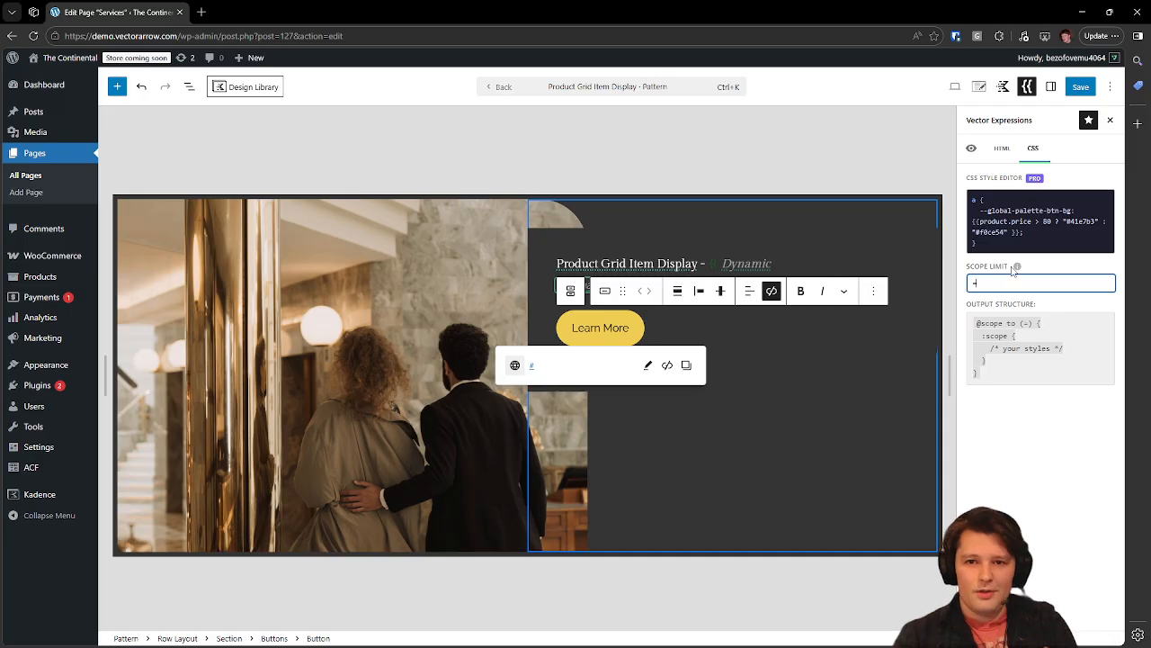
{"action": "key", "text": "BackSpace"}
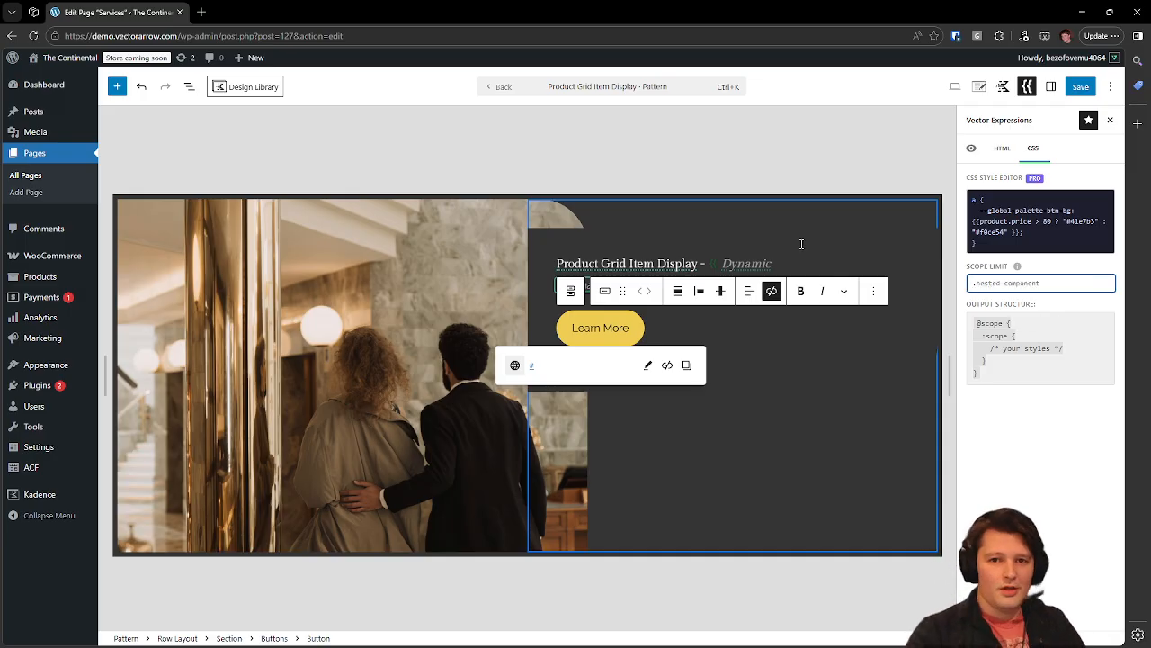
Select the product card's image block with its Vector Expressions CSS settings open.
{"action": "left_click", "coordinate": [472, 201]}
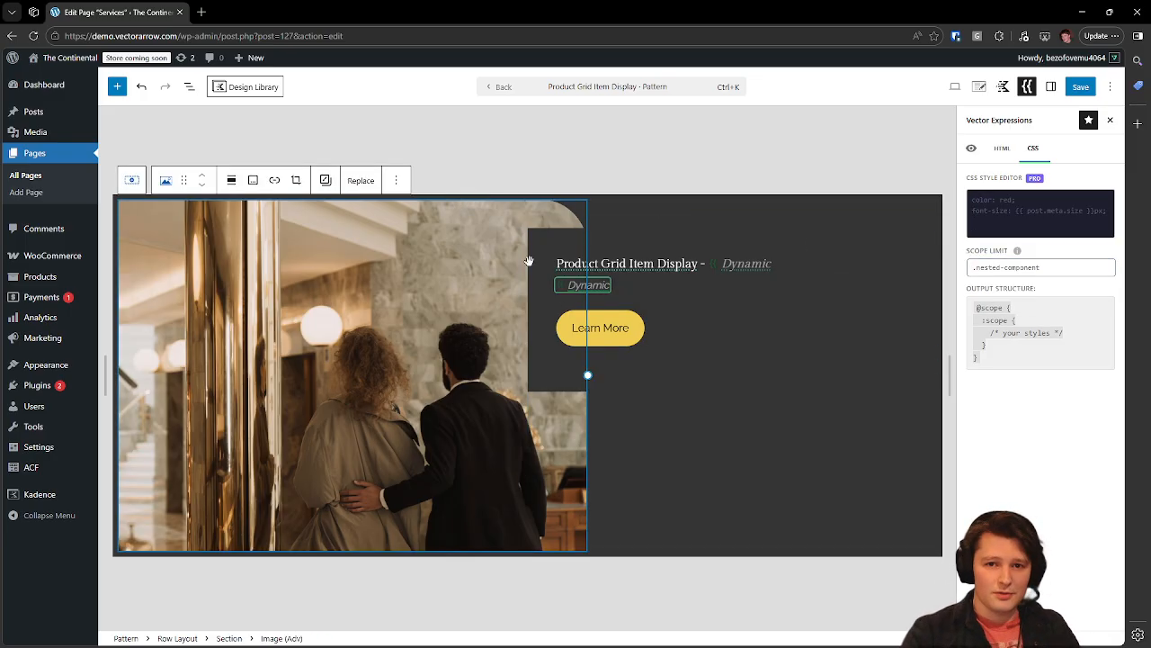